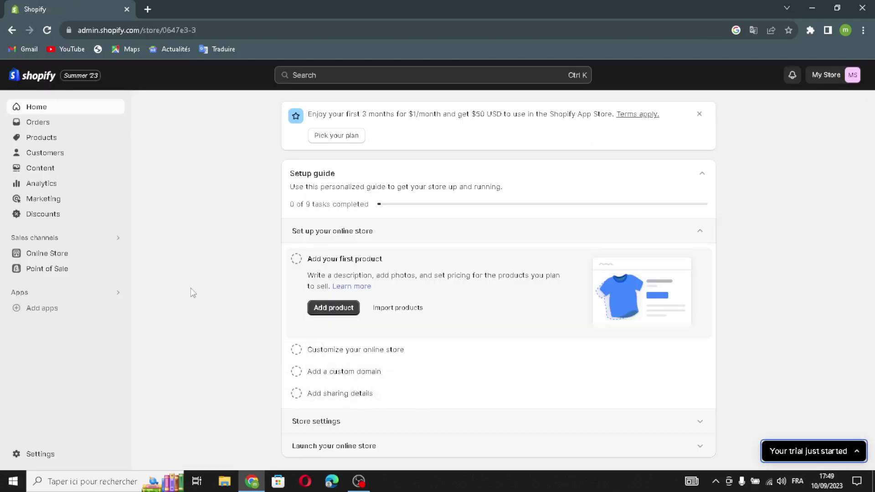
- Add the free Refresh theme to the online store's theme library
{"action": "left_click", "coordinate": [73, 255]}
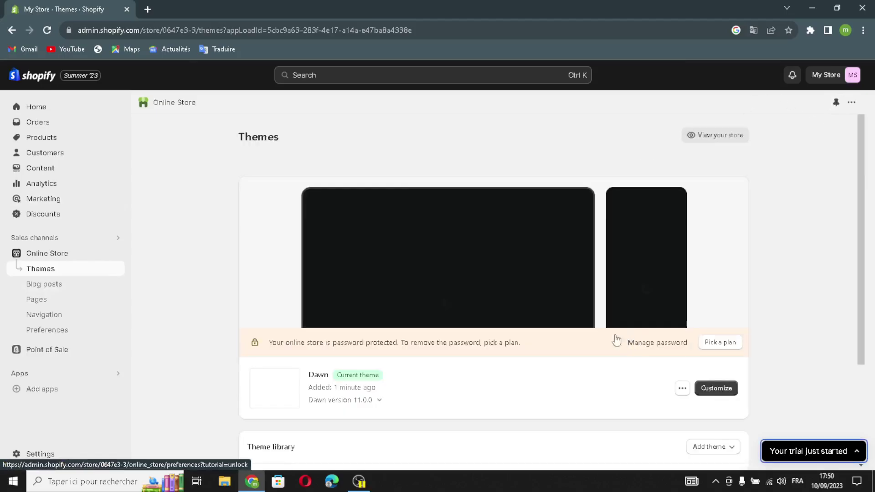
{"action": "scroll", "coordinate": [516, 314], "scroll_direction": "down", "scroll_amount": 6}
{"action": "scroll", "coordinate": [500, 310], "scroll_direction": "down", "scroll_amount": 5}
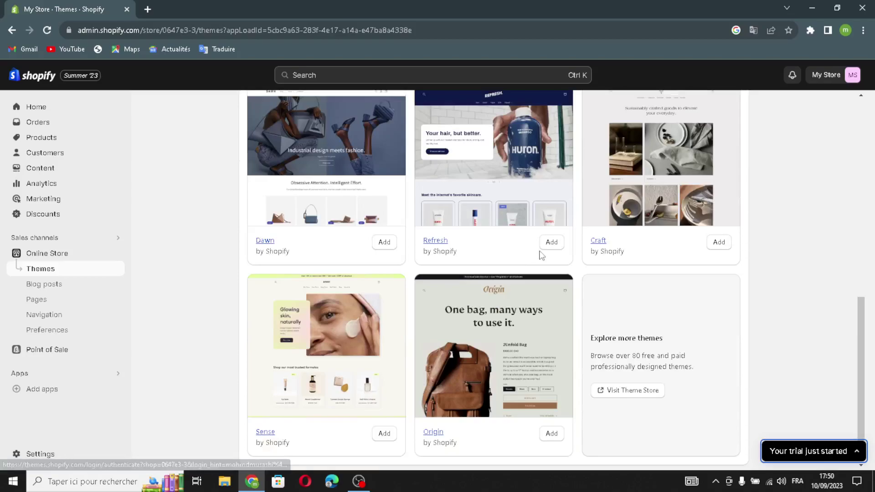
{"action": "left_click", "coordinate": [551, 246]}
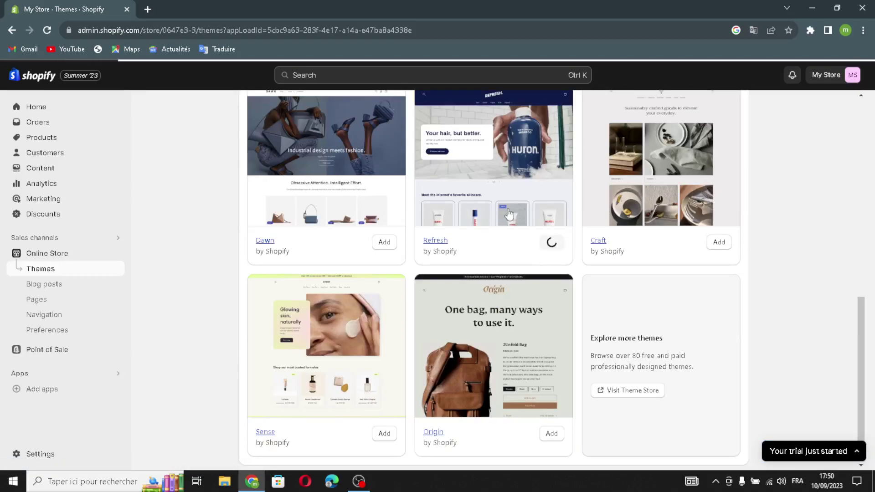
{"action": "scroll", "coordinate": [490, 216], "scroll_direction": "down", "scroll_amount": 5}
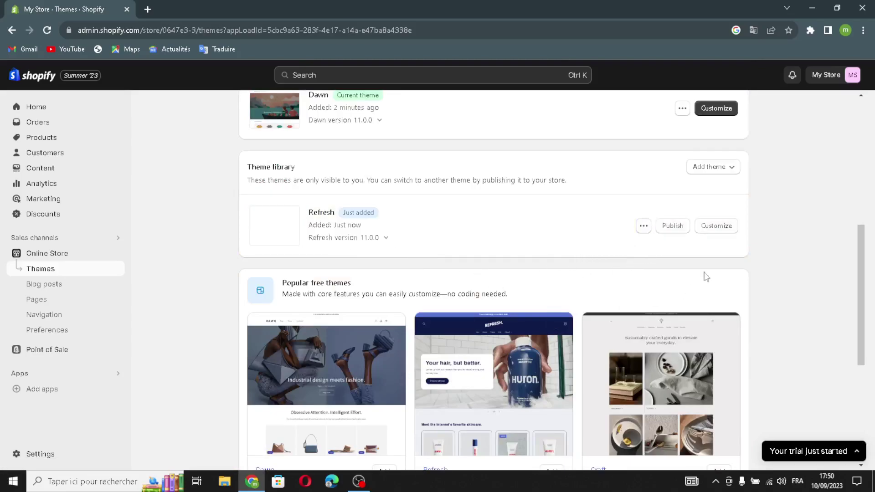
- Publish the Refresh theme in place of Dawn and open it for customization
{"action": "left_click", "coordinate": [672, 230]}
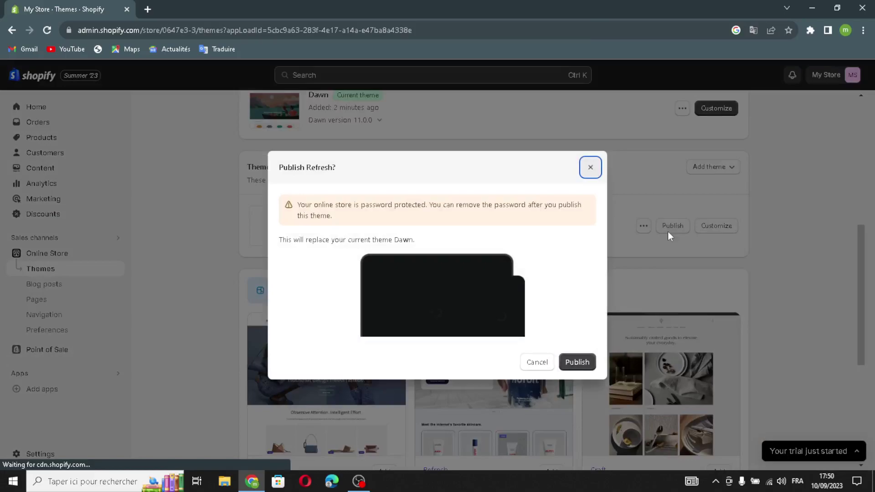
{"action": "left_click", "coordinate": [575, 362]}
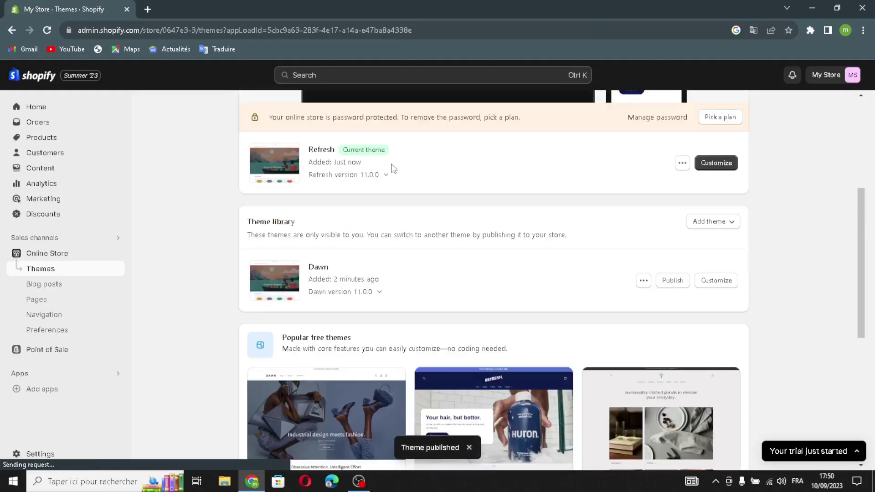
{"action": "left_click", "coordinate": [718, 165]}
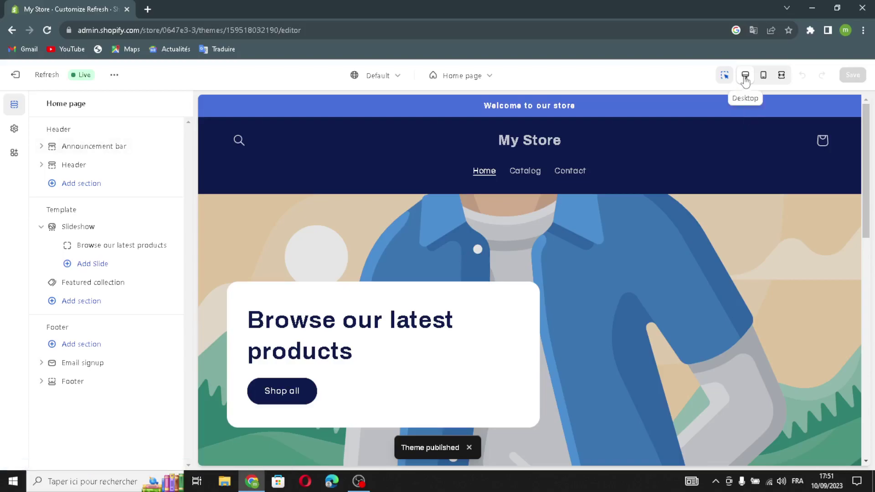
- Preview the home page in the mobile and fullscreen layouts, ending on the desktop layout
{"action": "left_click", "coordinate": [764, 74]}
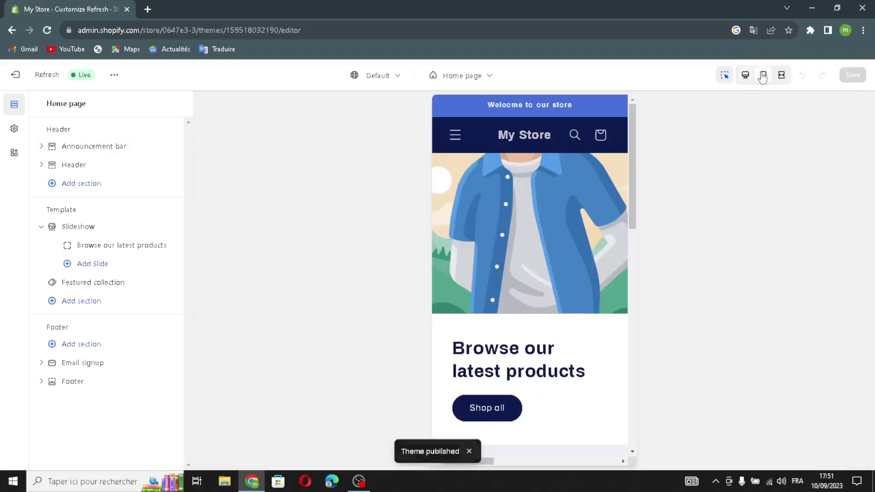
{"action": "scroll", "coordinate": [555, 234], "scroll_direction": "down", "scroll_amount": 5}
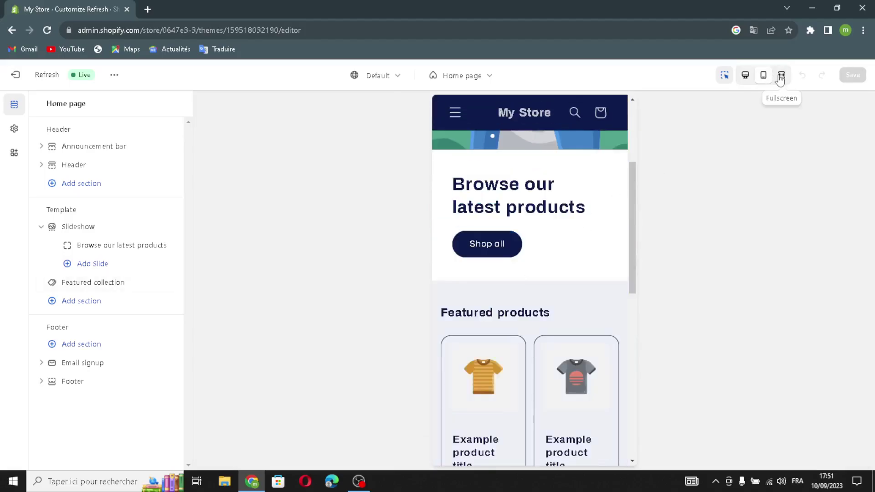
{"action": "left_click", "coordinate": [781, 74]}
{"action": "left_click", "coordinate": [746, 76]}
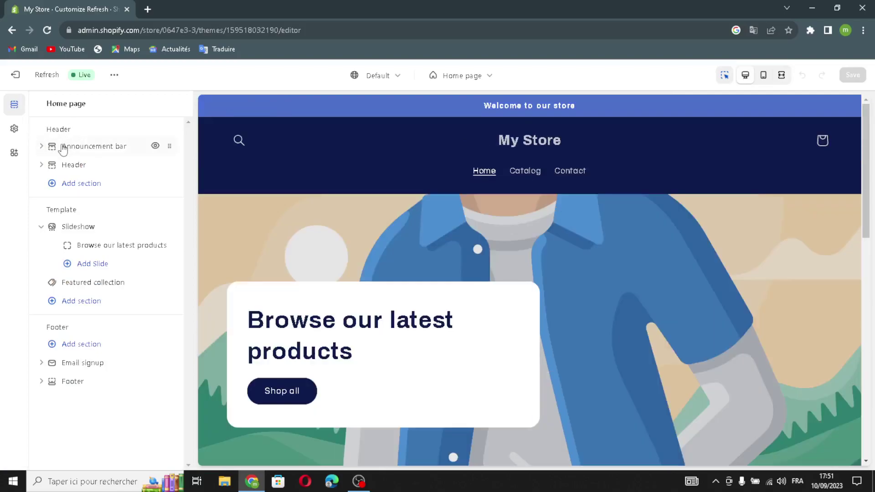
- Set the announcement bar's color scheme to Scheme 3 and show its social media icons on desktop
{"action": "mouse_move", "coordinate": [63, 147]}
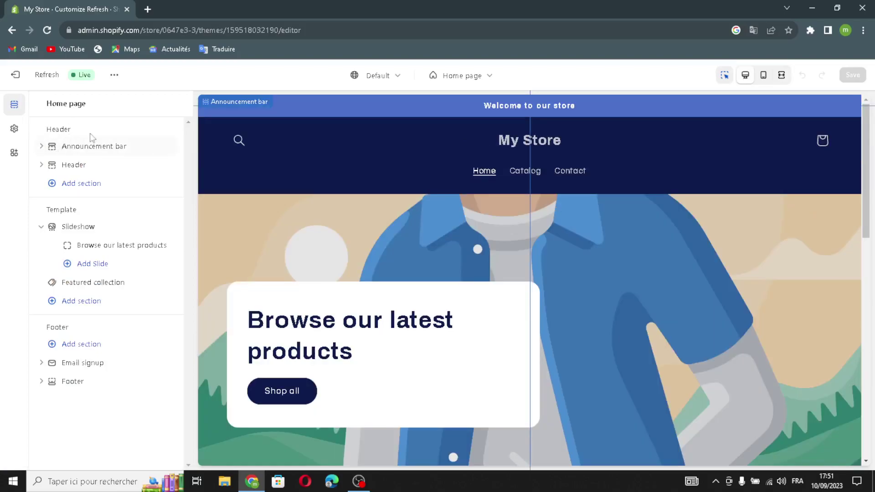
{"action": "left_click", "coordinate": [69, 151]}
{"action": "left_click", "coordinate": [96, 192]}
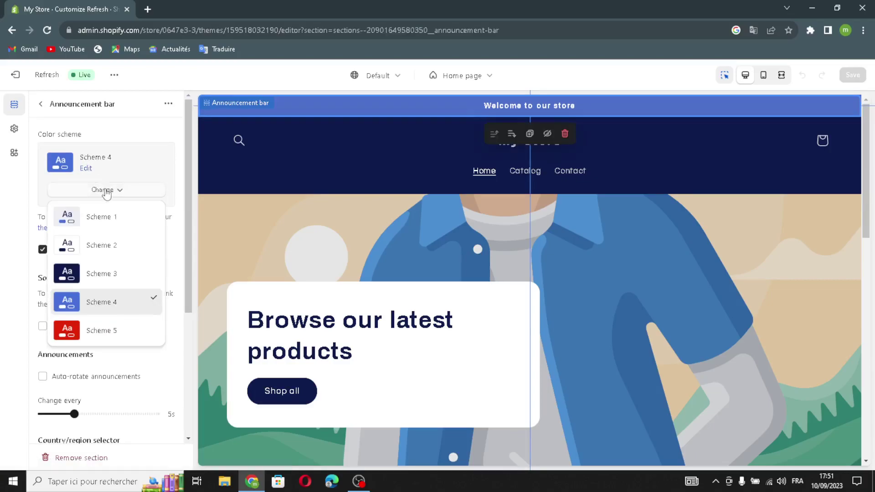
{"action": "left_click", "coordinate": [110, 272]}
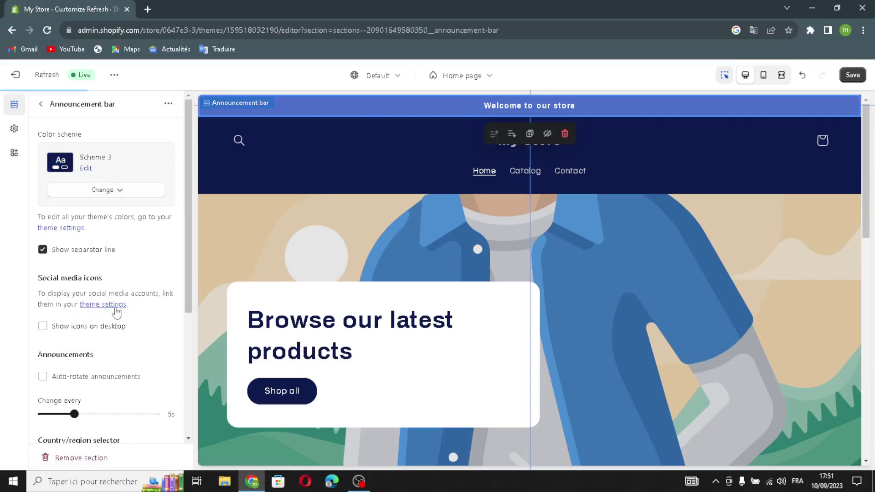
{"action": "left_click", "coordinate": [43, 326]}
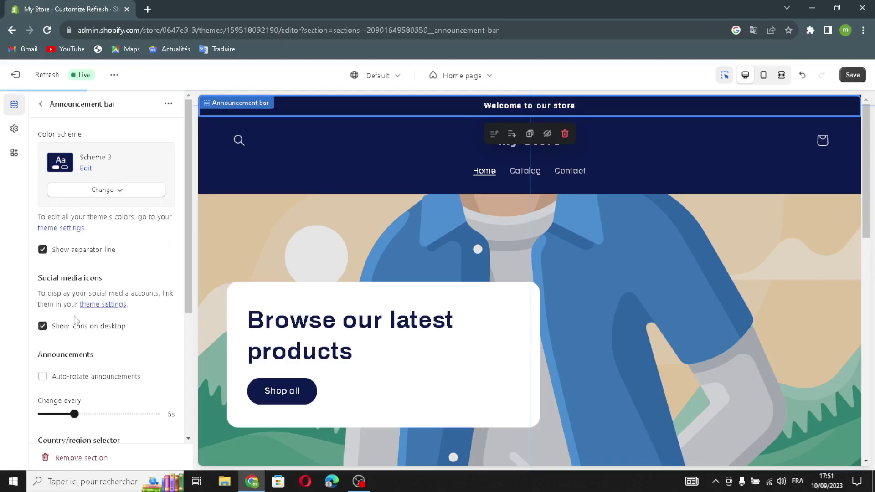
- Enable auto-rotating announcements, the country/region selector and the language selector for the announcement bar
{"action": "scroll", "coordinate": [61, 361], "scroll_direction": "down", "scroll_amount": 1}
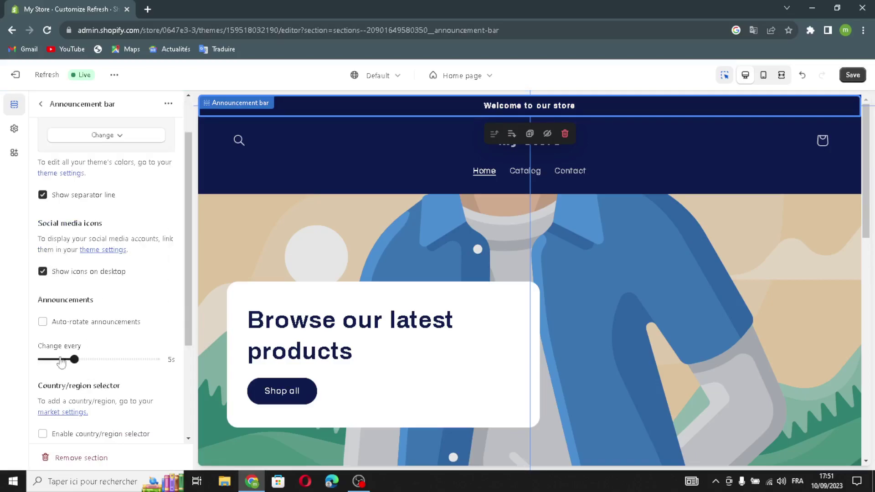
{"action": "left_click", "coordinate": [43, 322]}
{"action": "scroll", "coordinate": [91, 354], "scroll_direction": "down", "scroll_amount": 1}
{"action": "left_click", "coordinate": [42, 380]}
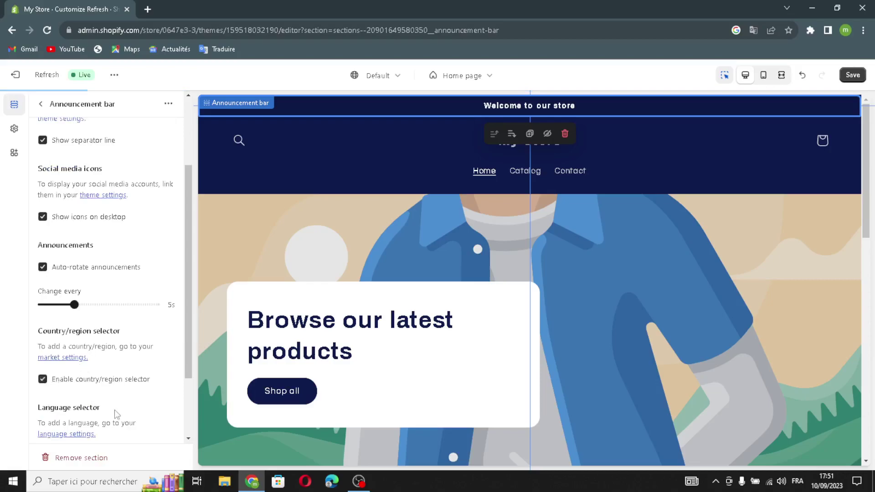
{"action": "scroll", "coordinate": [120, 413], "scroll_direction": "down", "scroll_amount": 2}
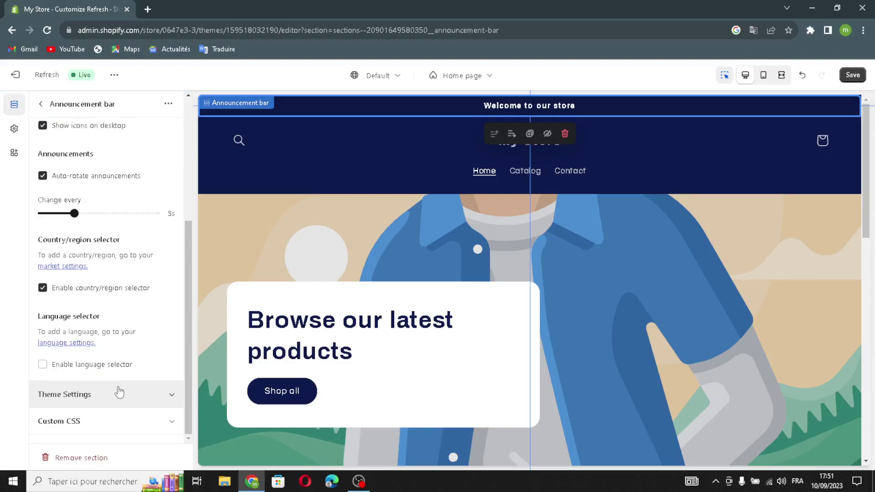
{"action": "left_click", "coordinate": [43, 364]}
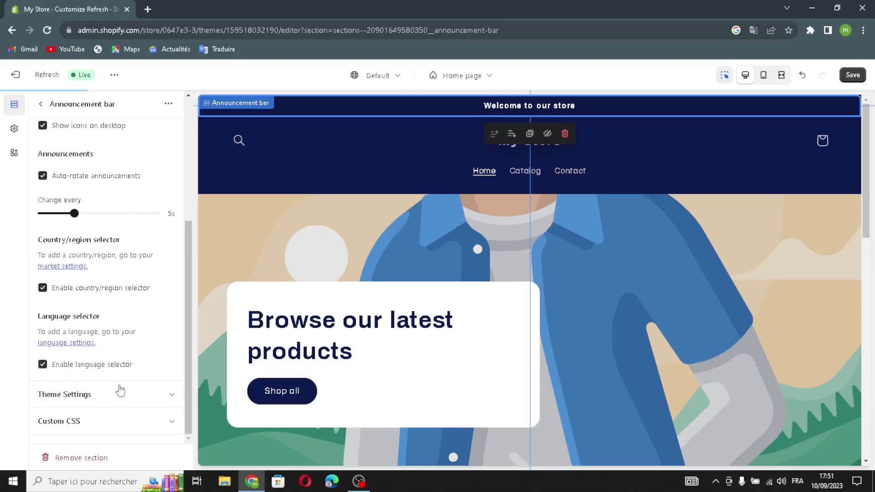
{"action": "left_click", "coordinate": [41, 104]}
- Link the "Welcome to our store" announcement to All collections
{"action": "left_click", "coordinate": [112, 168]}
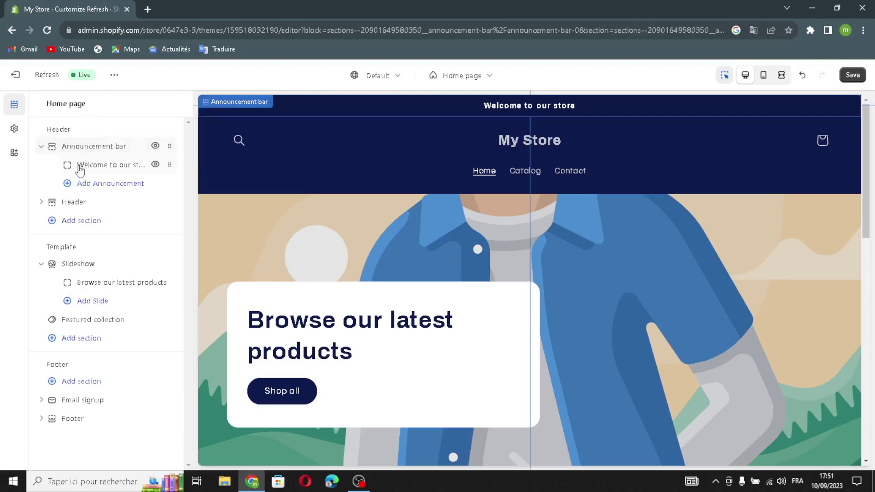
{"action": "left_click", "coordinate": [78, 168]}
{"action": "left_click_drag", "start_coordinate": [128, 151], "coordinate": [14, 156]}
{"action": "left_click", "coordinate": [147, 150]}
{"action": "left_click", "coordinate": [108, 194]}
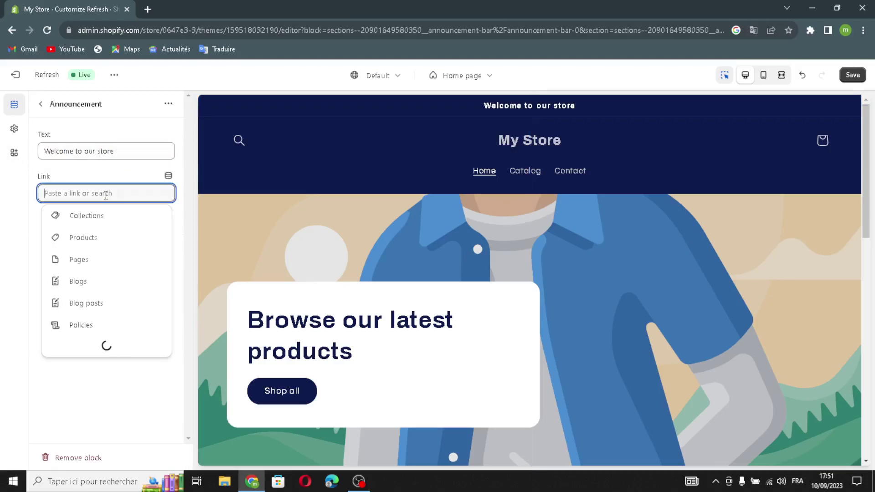
{"action": "left_click", "coordinate": [117, 220]}
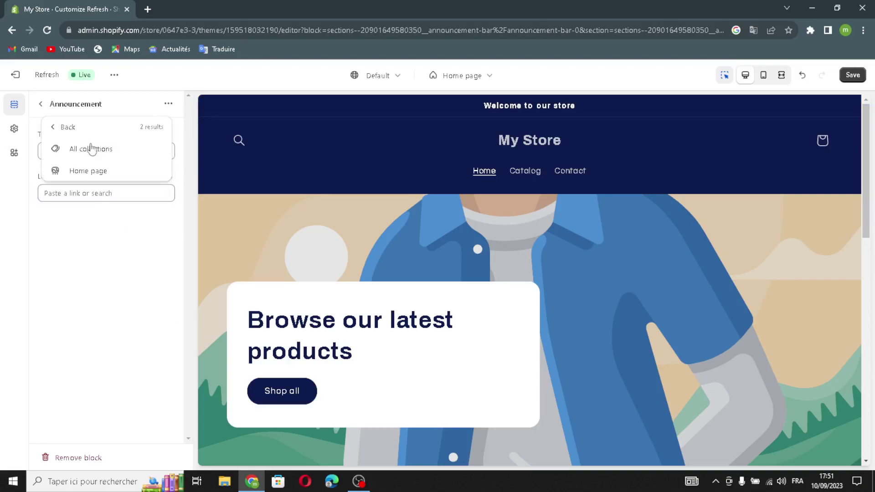
{"action": "left_click", "coordinate": [69, 150]}
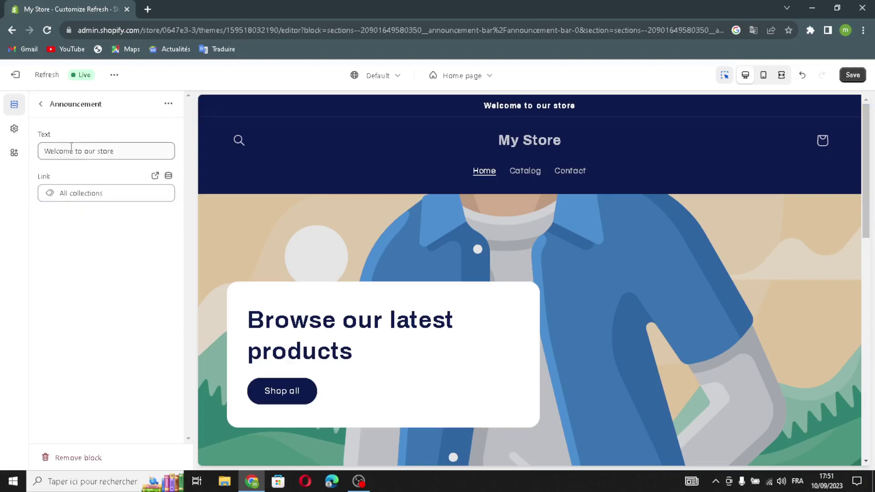
{"action": "left_click", "coordinate": [41, 104]}
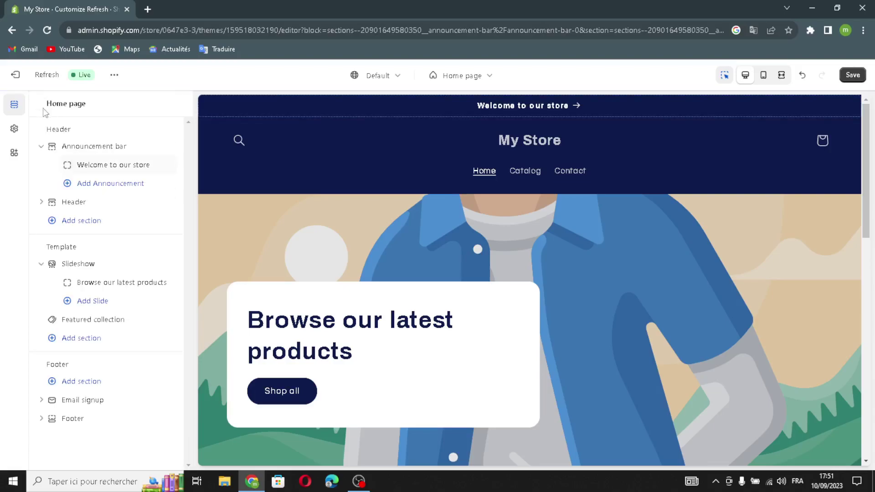
- Open the header section and check its options for desktop logo position, menu and desktop menu type
{"action": "left_click", "coordinate": [77, 207]}
{"action": "left_click", "coordinate": [98, 154]}
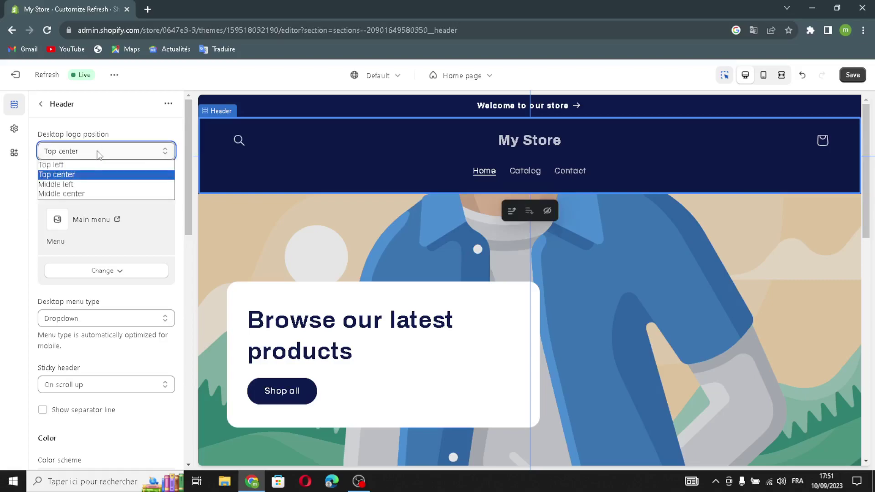
{"action": "left_click", "coordinate": [84, 175]}
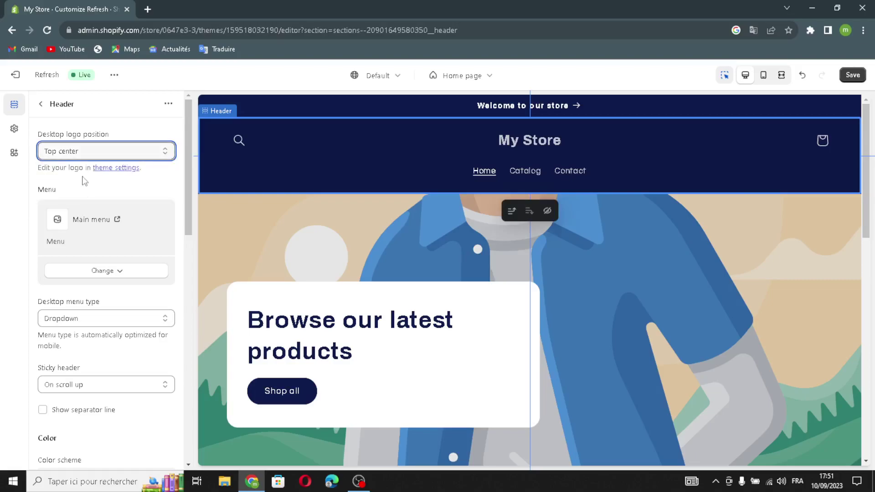
{"action": "left_click", "coordinate": [86, 273]}
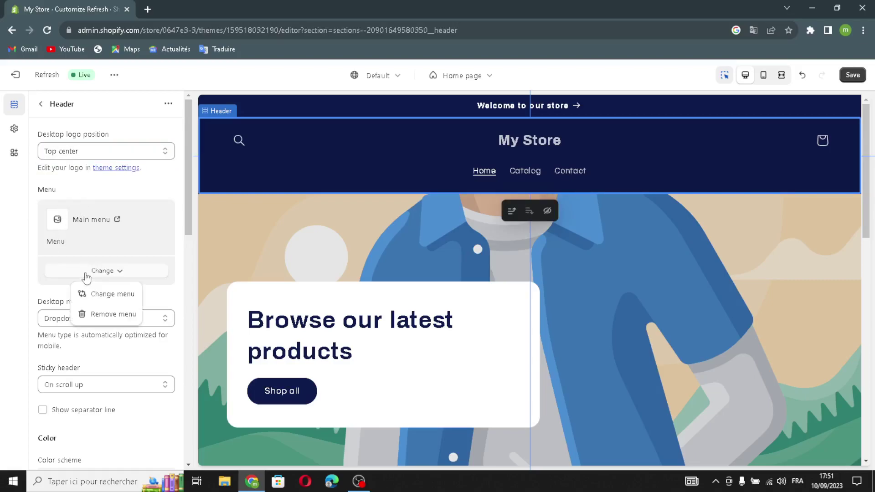
{"action": "left_click", "coordinate": [153, 294]}
{"action": "left_click", "coordinate": [53, 322]}
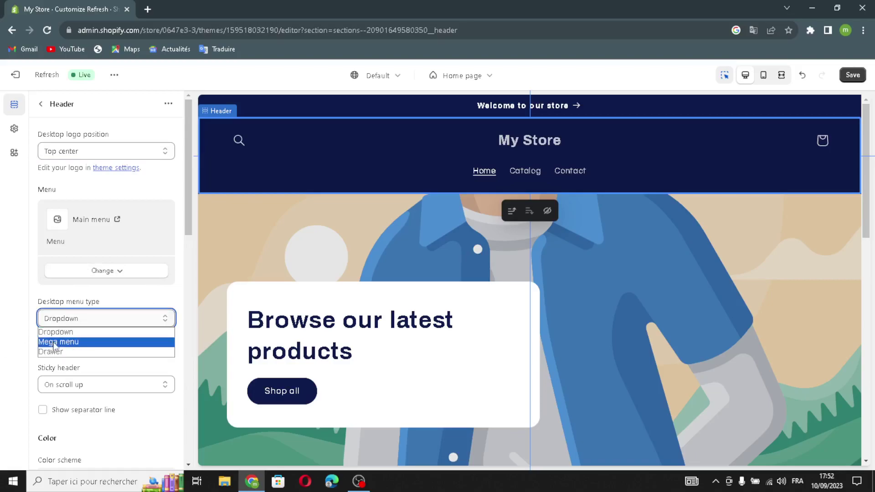
{"action": "left_click", "coordinate": [63, 312]}
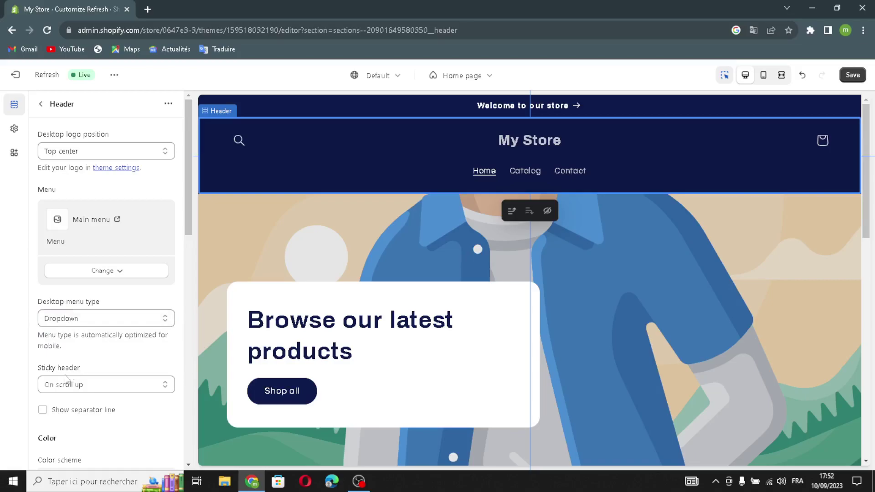
- Set the header's sticky behavior to Always and show its separator line
{"action": "scroll", "coordinate": [69, 376], "scroll_direction": "down", "scroll_amount": 1}
{"action": "left_click", "coordinate": [75, 331]}
{"action": "left_click", "coordinate": [75, 354]}
{"action": "key", "text": "Down"}
{"action": "left_click", "coordinate": [43, 356]}
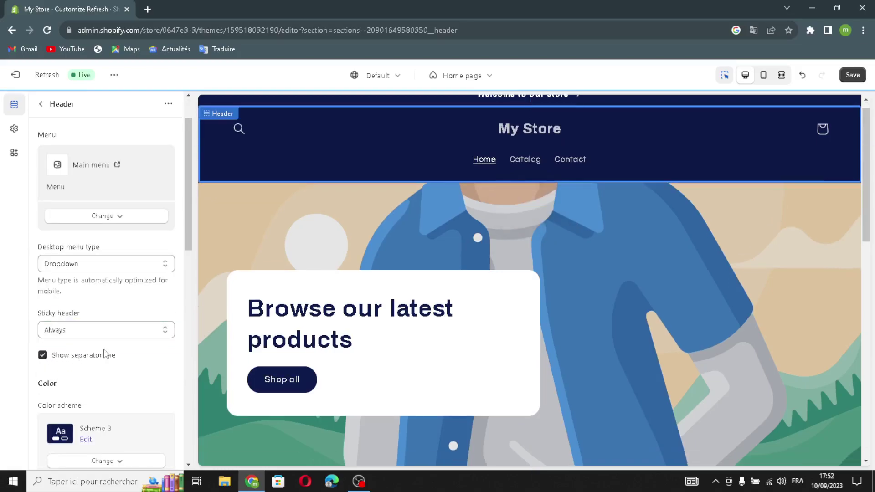
- Review the header's color schemes, country/region and language selectors, mobile logo position options and spacing
{"action": "scroll", "coordinate": [104, 358], "scroll_direction": "down", "scroll_amount": 2}
{"action": "left_click", "coordinate": [87, 355]}
{"action": "left_click", "coordinate": [94, 351]}
{"action": "scroll", "coordinate": [94, 361], "scroll_direction": "down", "scroll_amount": 1}
{"action": "scroll", "coordinate": [88, 395], "scroll_direction": "down", "scroll_amount": 3}
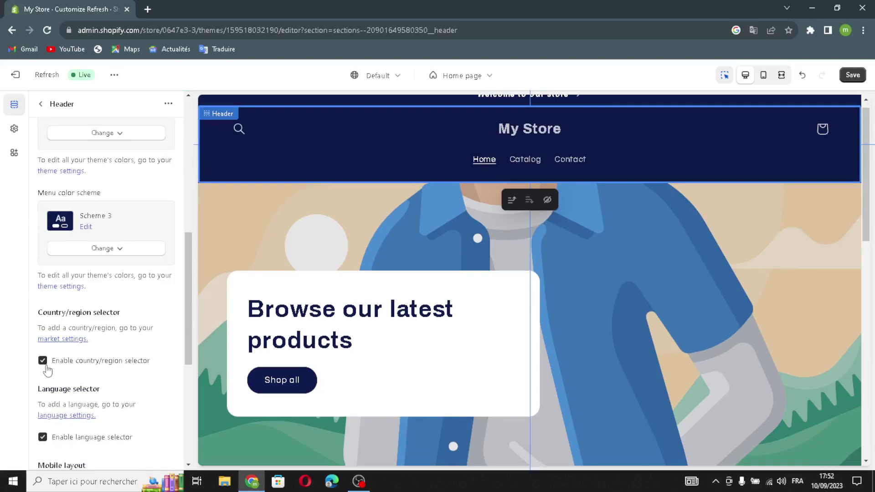
{"action": "scroll", "coordinate": [52, 390], "scroll_direction": "down", "scroll_amount": 2}
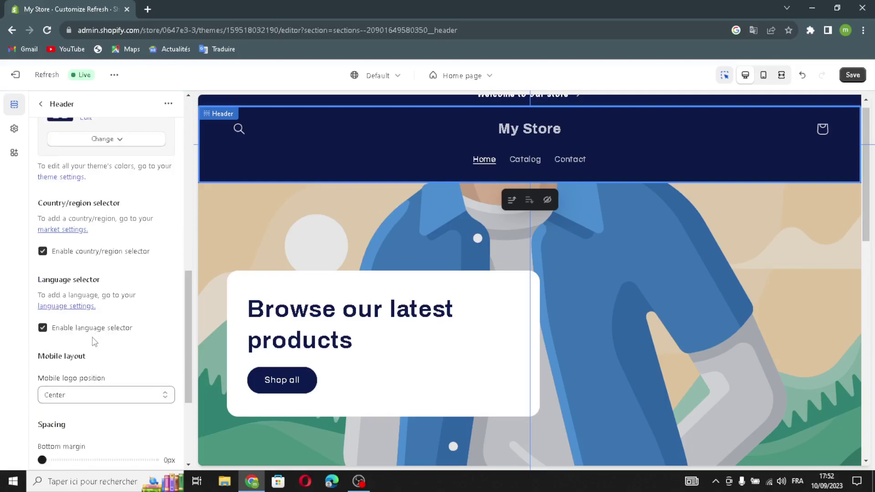
{"action": "scroll", "coordinate": [76, 353], "scroll_direction": "down", "scroll_amount": 1}
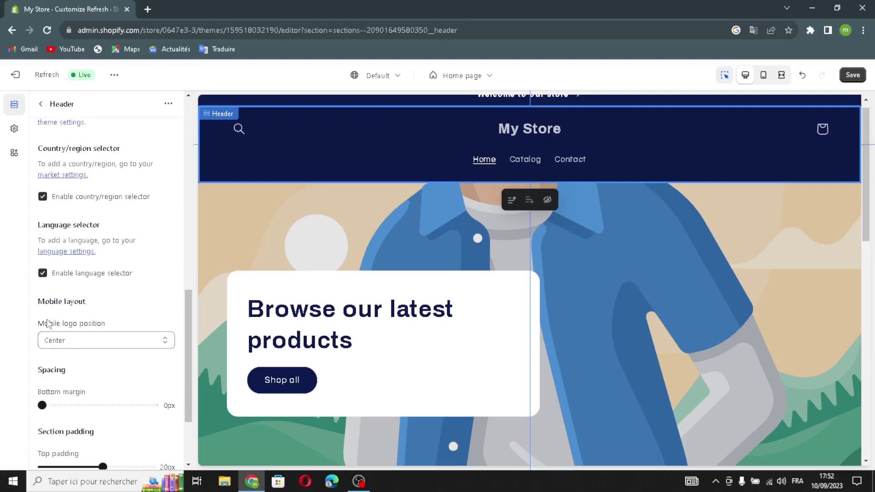
{"action": "left_click", "coordinate": [55, 343]}
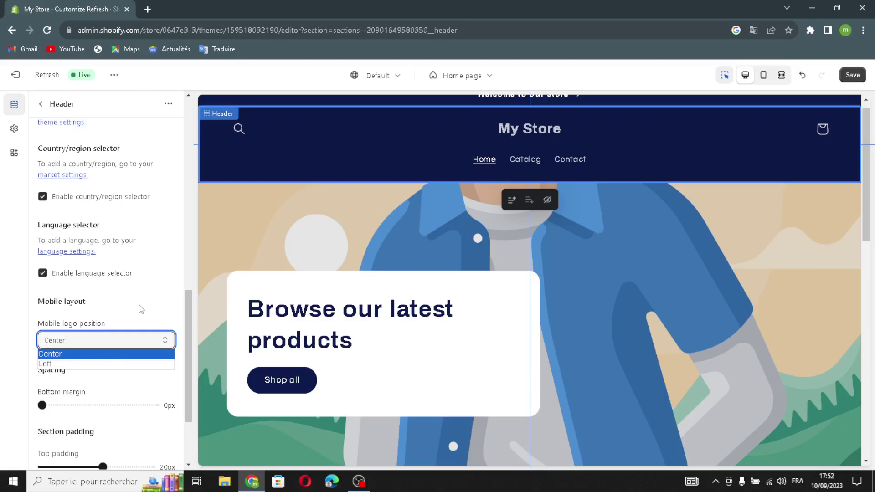
{"action": "left_click", "coordinate": [122, 339]}
{"action": "scroll", "coordinate": [54, 364], "scroll_direction": "down", "scroll_amount": 2}
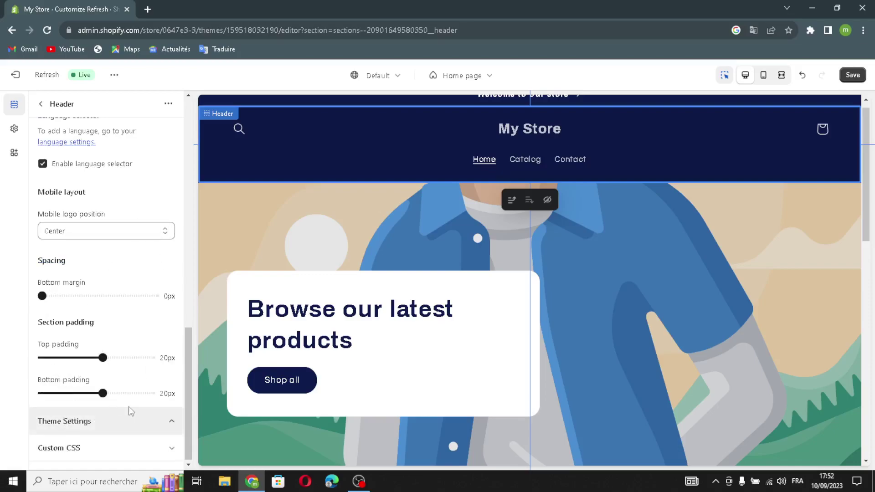
- Expand the header's theme settings and look through the search suggestions, cart type and social media link fields down to the logo setting
{"action": "left_click", "coordinate": [106, 418]}
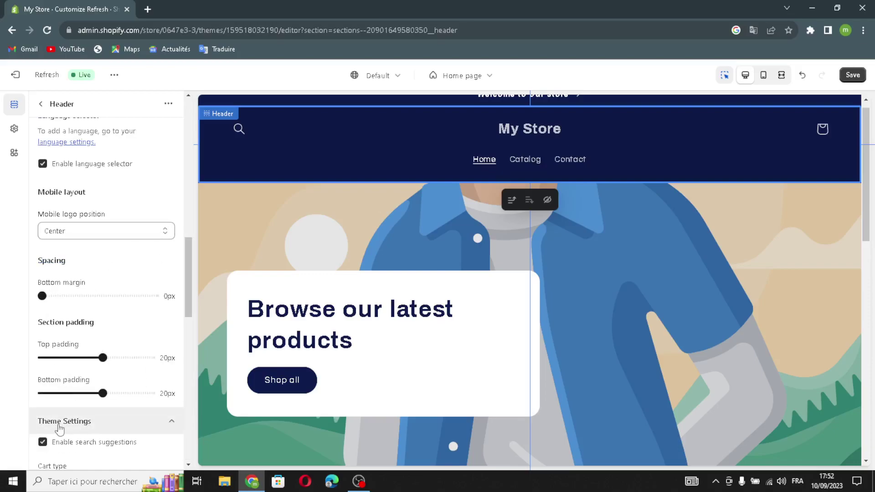
{"action": "scroll", "coordinate": [55, 424], "scroll_direction": "down", "scroll_amount": 1}
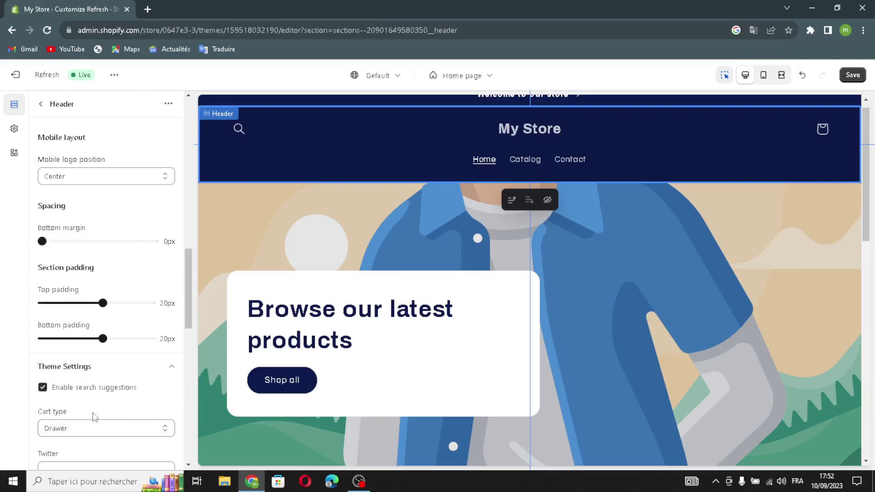
{"action": "scroll", "coordinate": [66, 409], "scroll_direction": "down", "scroll_amount": 2}
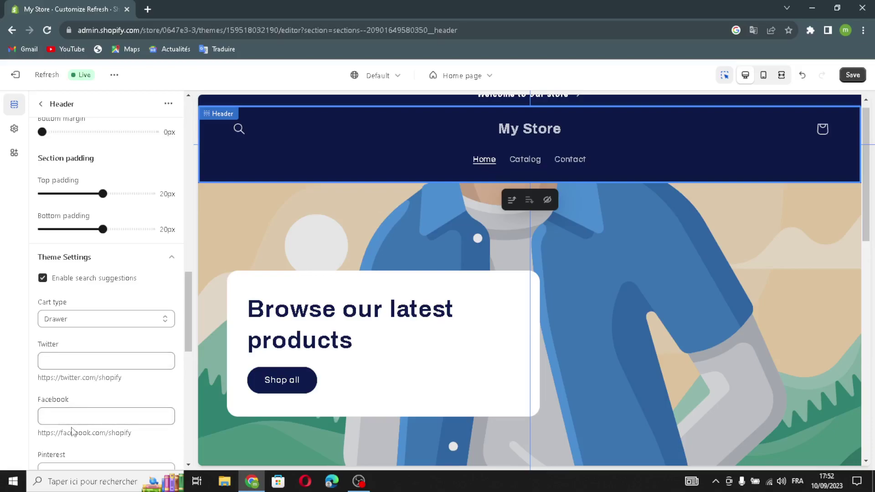
{"action": "scroll", "coordinate": [100, 414], "scroll_direction": "down", "scroll_amount": 2}
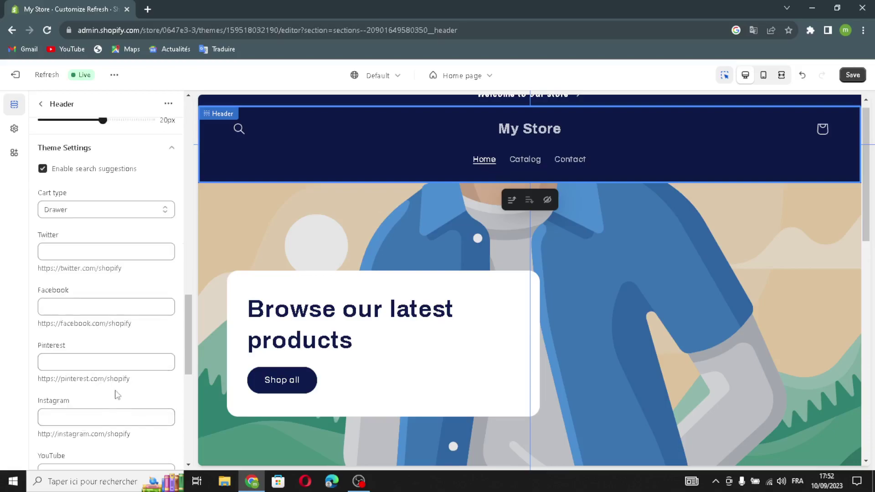
{"action": "scroll", "coordinate": [68, 363], "scroll_direction": "down", "scroll_amount": 2}
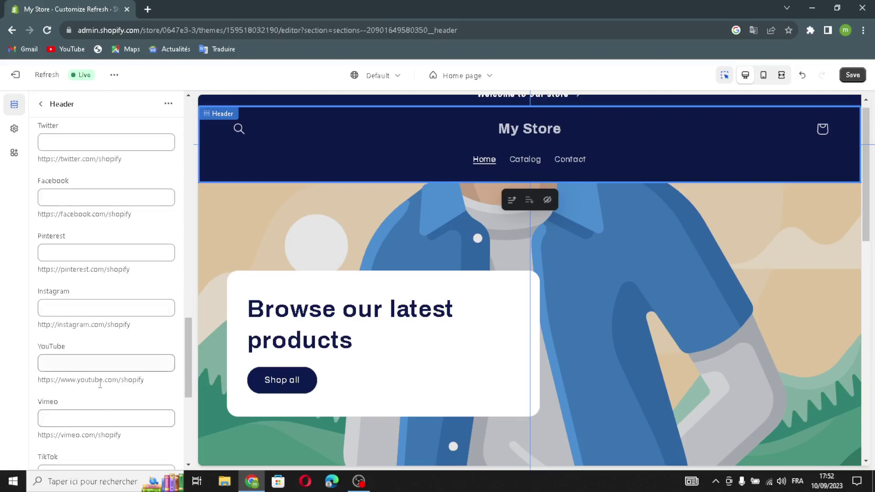
{"action": "scroll", "coordinate": [154, 355], "scroll_direction": "down", "scroll_amount": 1}
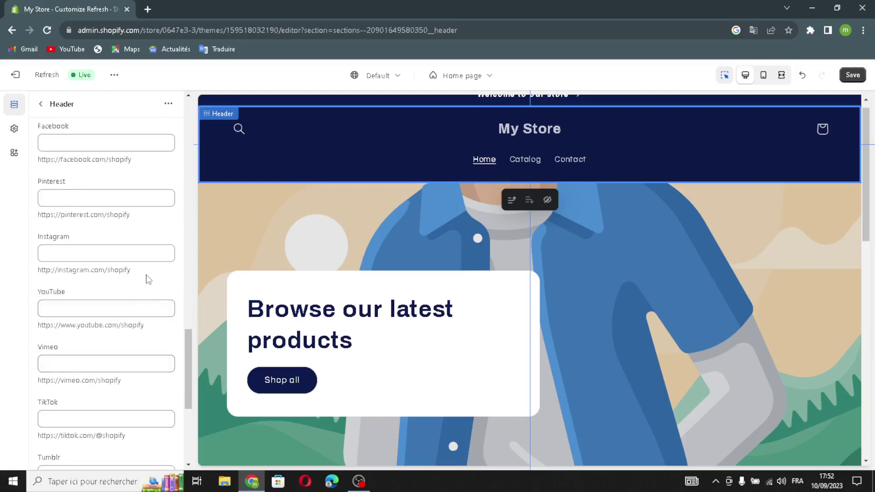
{"action": "scroll", "coordinate": [96, 351], "scroll_direction": "down", "scroll_amount": 4}
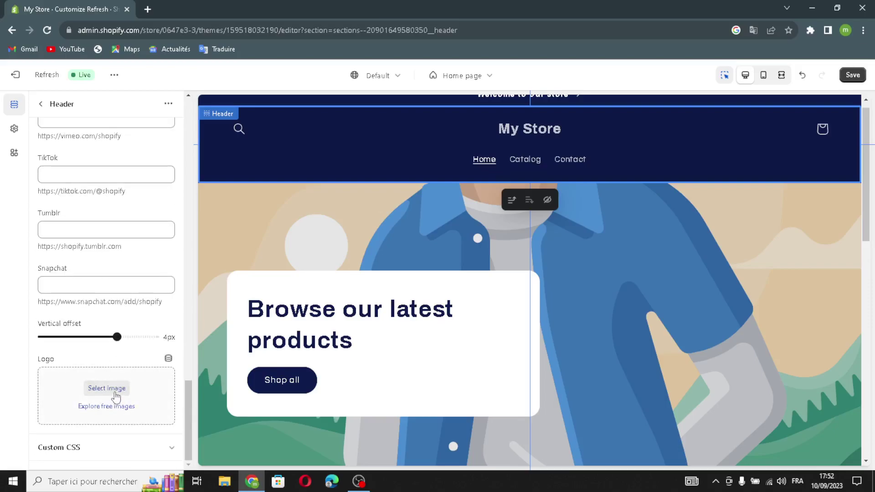
- Open the logo image picker, and in a new browser tab search Google for "digital products and services logo ideas"
{"action": "left_click", "coordinate": [106, 388]}
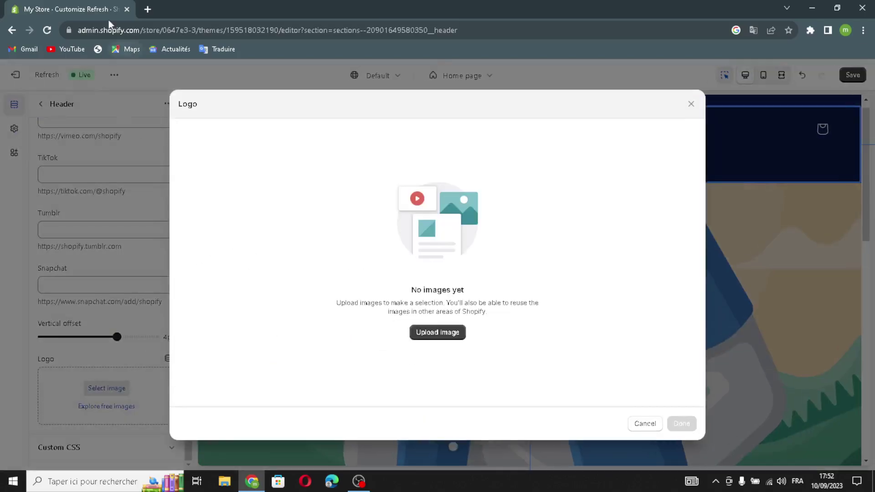
{"action": "left_click", "coordinate": [147, 10]}
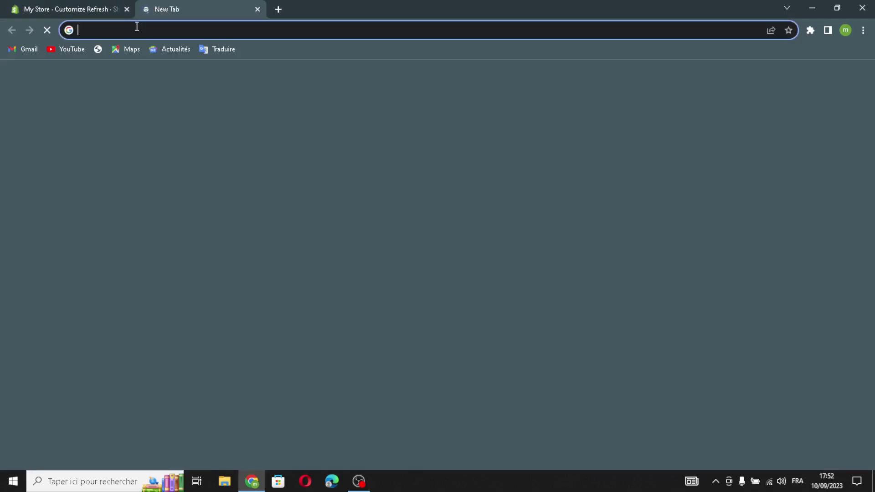
{"action": "key", "text": "ctrl+f"}
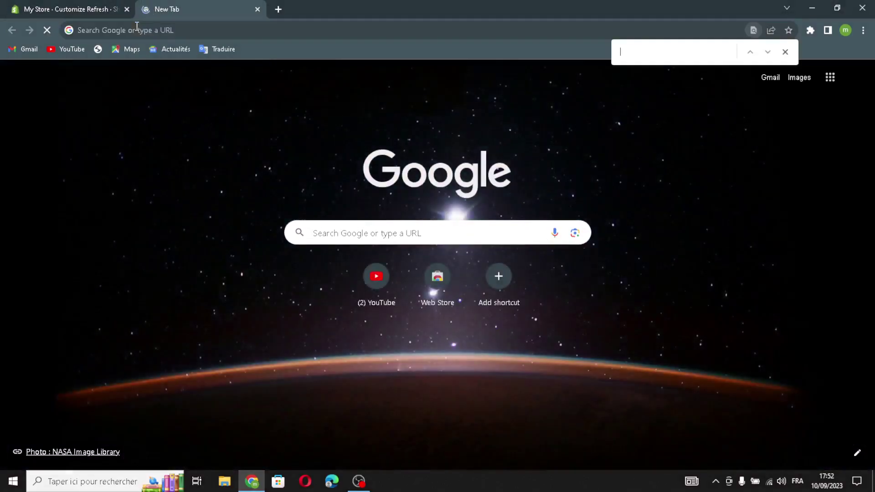
{"action": "left_click", "coordinate": [137, 28]}
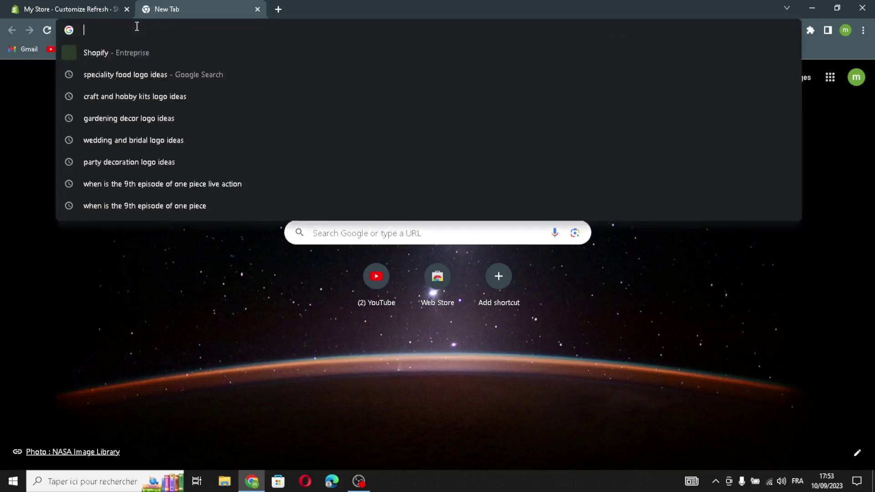
{"action": "type", "text": "dig"}
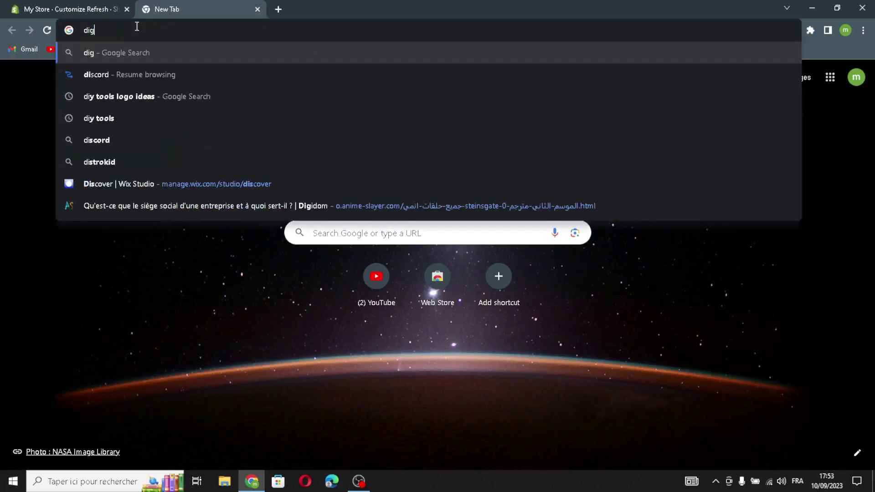
{"action": "type", "text": "ital "}
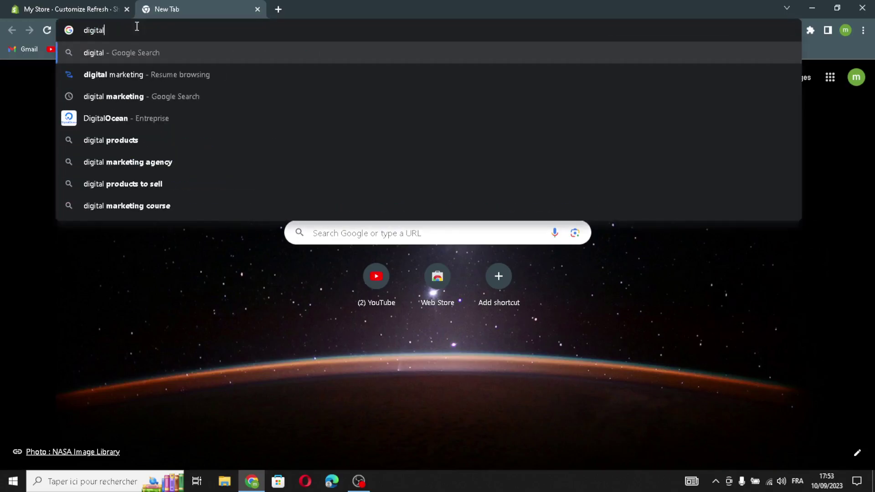
{"action": "type", "text": "produ"}
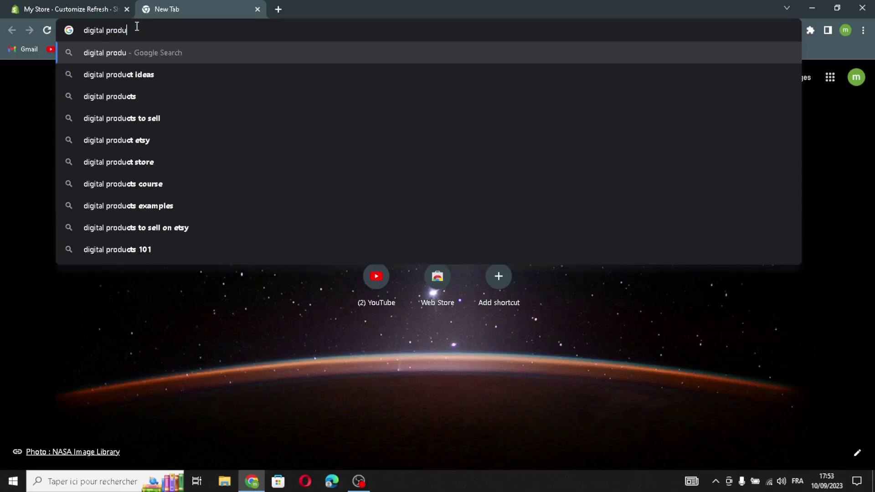
{"action": "type", "text": "cts and se"}
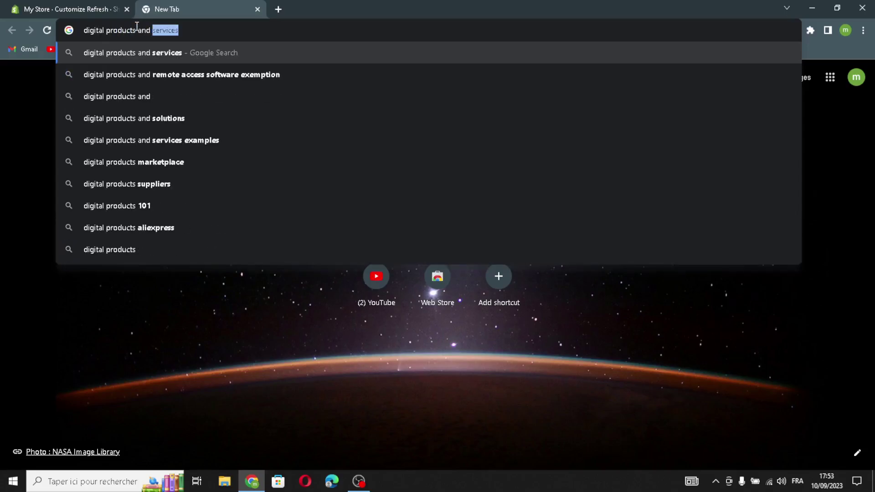
{"action": "type", "text": "rvi"}
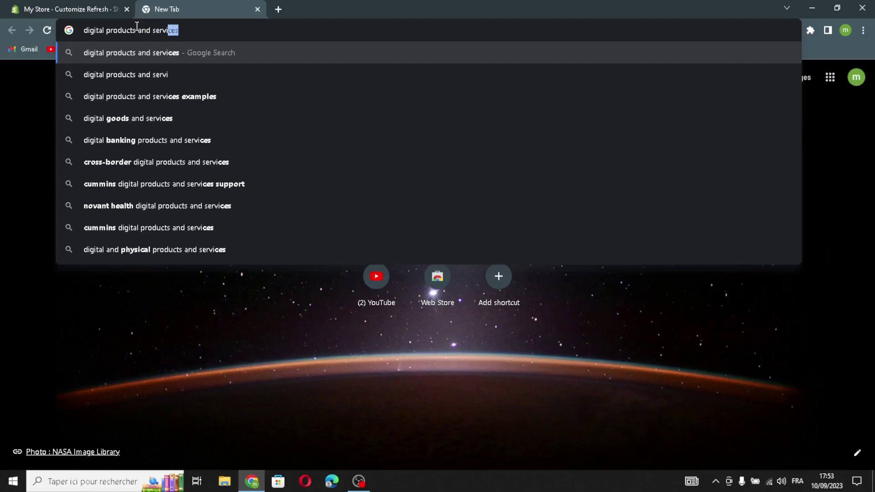
{"action": "type", "text": "ces "}
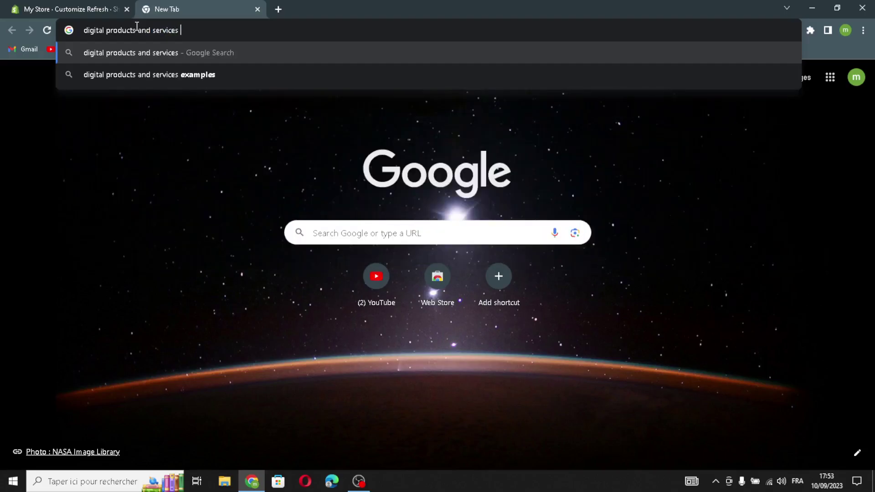
{"action": "type", "text": "lo"}
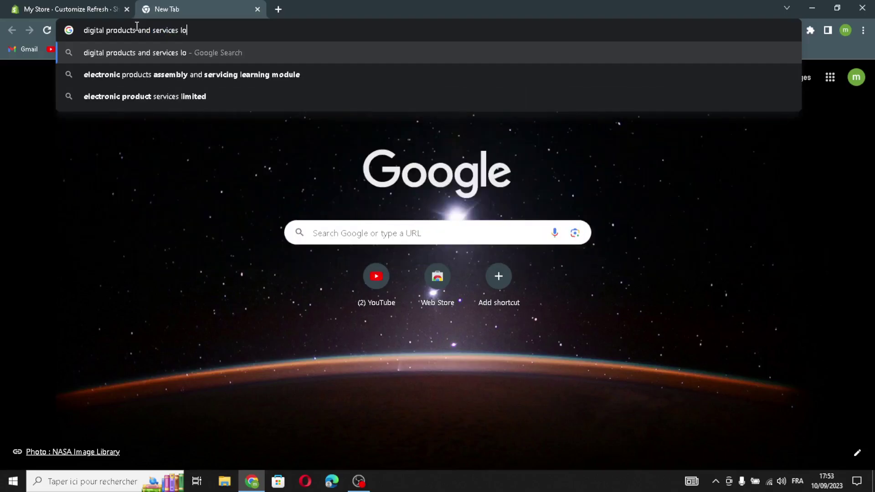
{"action": "type", "text": "go ideas"}
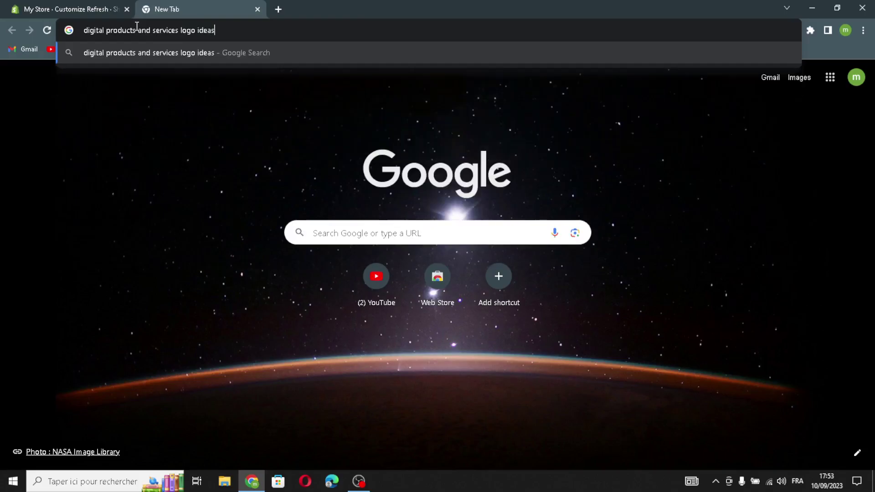
{"action": "key", "text": "Return"}
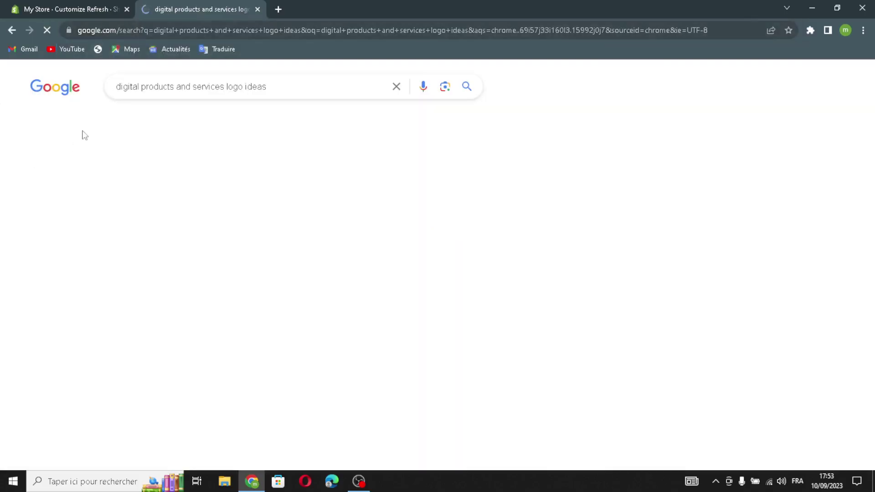
- Add the square "digital world" image from the search results to the store library and apply it as the logo
{"action": "left_click_drag", "start_coordinate": [211, 256], "coordinate": [343, 235]}
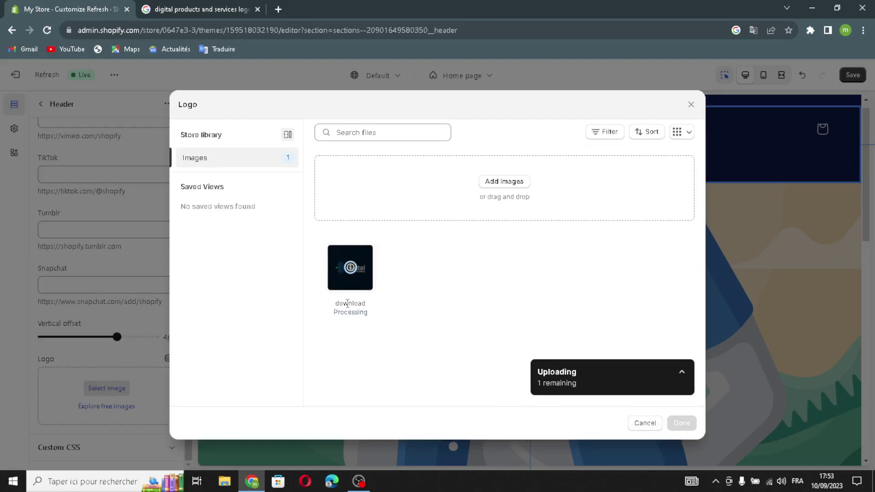
{"action": "left_click", "coordinate": [684, 423]}
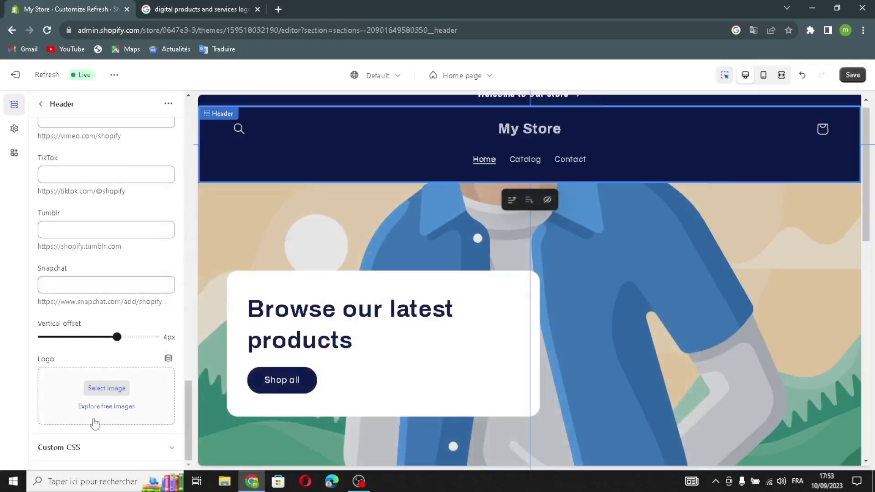
{"action": "scroll", "coordinate": [90, 397], "scroll_direction": "down", "scroll_amount": 2}
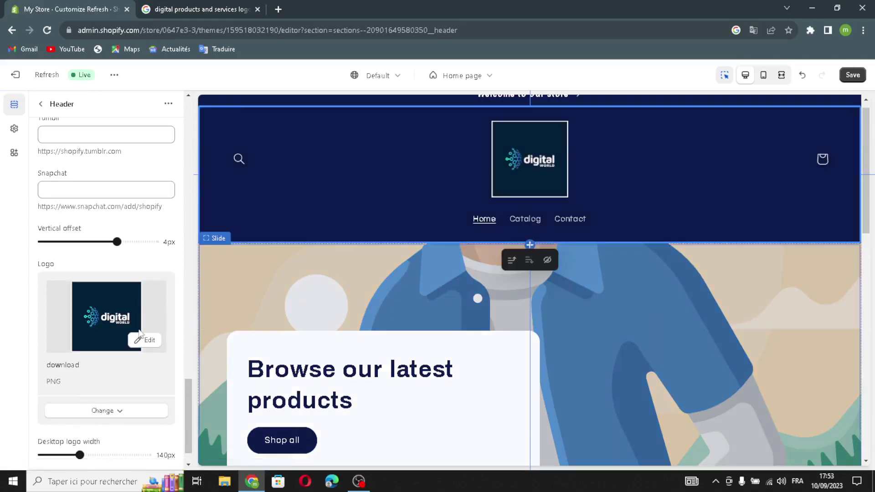
- Set the desktop logo width to 160 px
{"action": "right_click", "coordinate": [114, 427]}
{"action": "scroll", "coordinate": [57, 440], "scroll_direction": "down", "scroll_amount": 1}
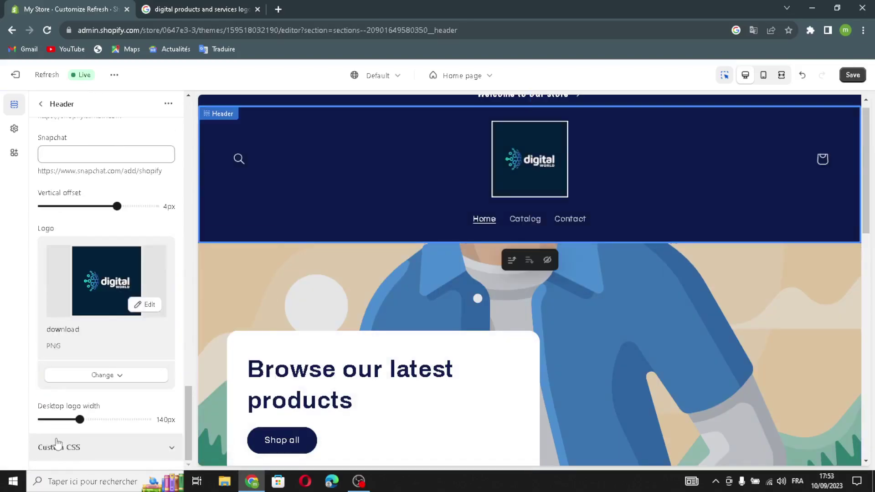
{"action": "left_click_drag", "start_coordinate": [82, 419], "coordinate": [88, 420]}
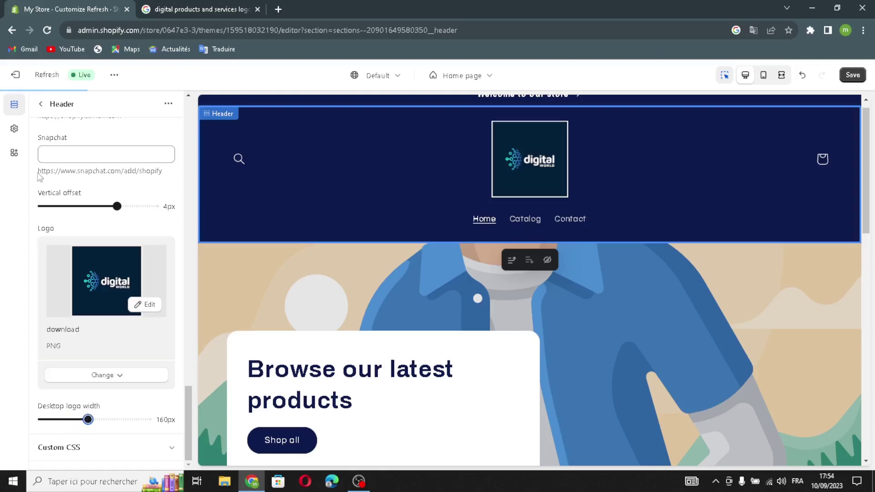
- Open the Slideshow section, set the slide height to Small, keep Counter pagination and turn on auto-rotating slides
{"action": "left_click", "coordinate": [41, 104]}
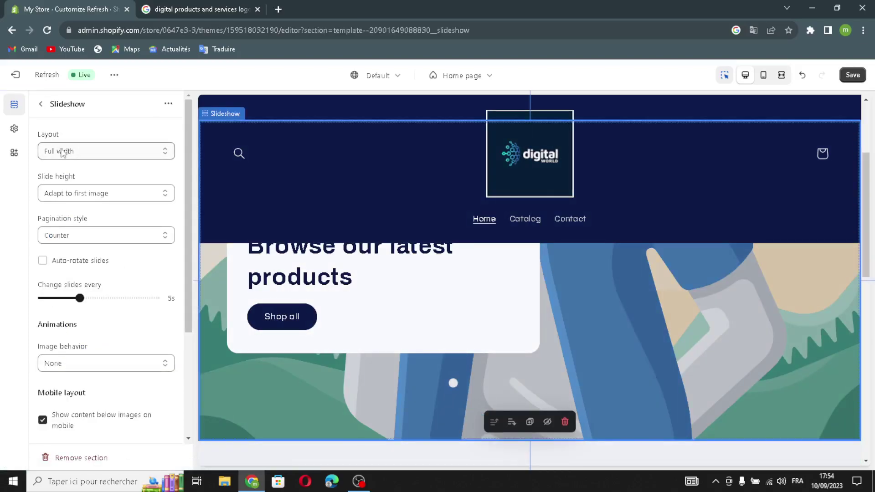
{"action": "left_click", "coordinate": [80, 193]}
{"action": "left_click", "coordinate": [79, 214]}
{"action": "left_click", "coordinate": [79, 236]}
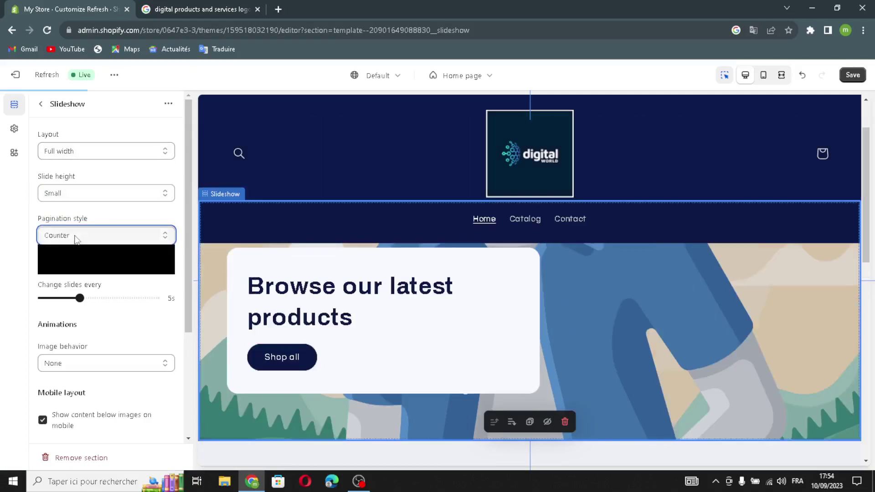
{"action": "left_click", "coordinate": [75, 259]}
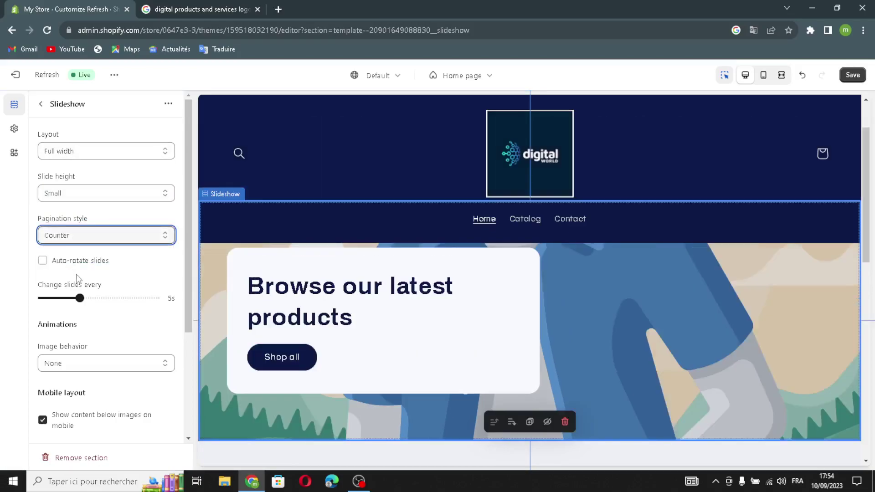
{"action": "left_click", "coordinate": [50, 264]}
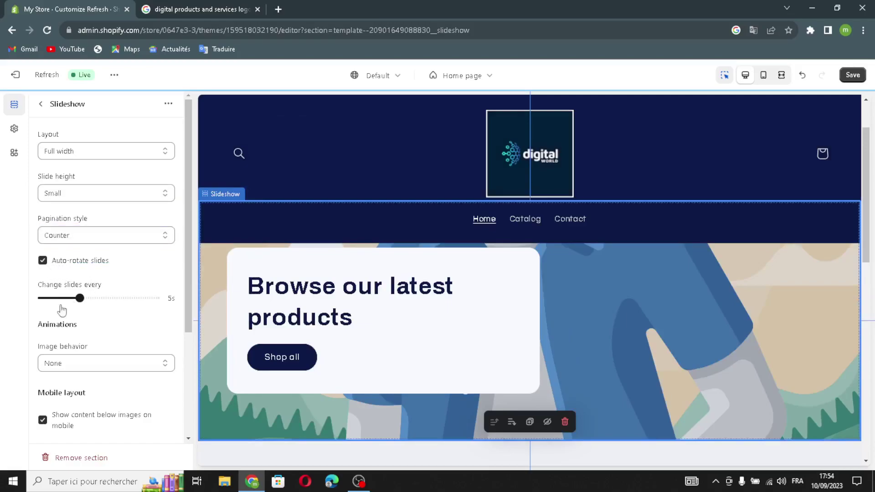
{"action": "scroll", "coordinate": [64, 353], "scroll_direction": "down", "scroll_amount": 1}
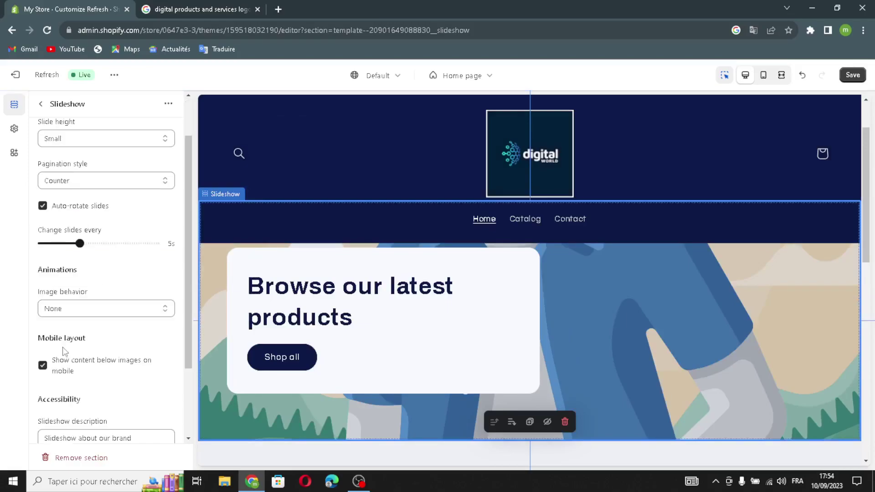
- Review the remaining slideshow settings, open the "Browse our latest products" slide and bring up its image picker
{"action": "scroll", "coordinate": [69, 300], "scroll_direction": "down", "scroll_amount": 1}
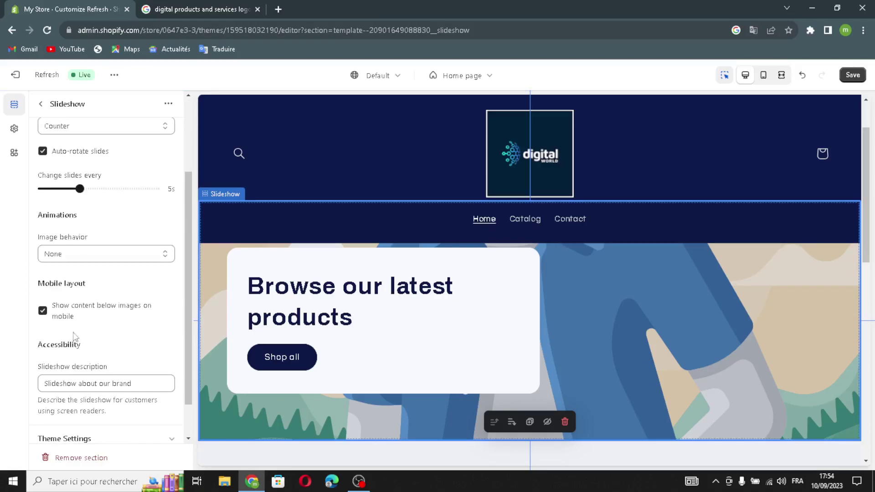
{"action": "scroll", "coordinate": [73, 360], "scroll_direction": "down", "scroll_amount": 1}
{"action": "left_click", "coordinate": [40, 104]}
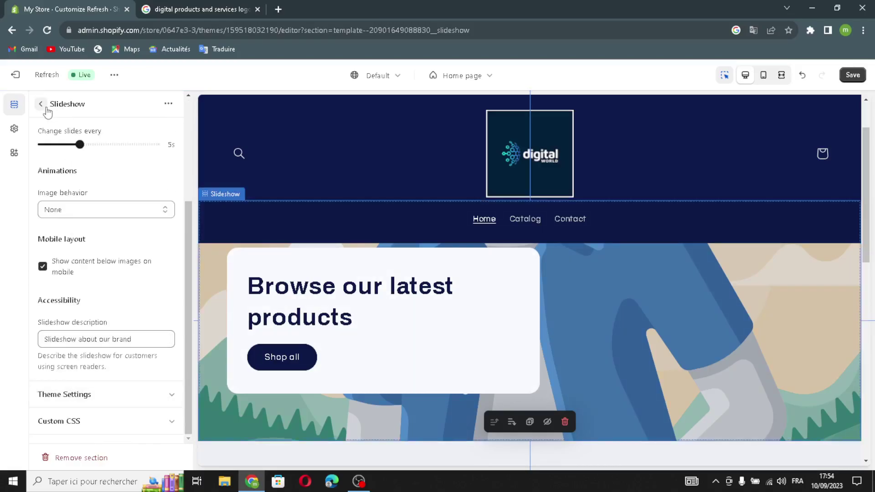
{"action": "left_click", "coordinate": [91, 300]}
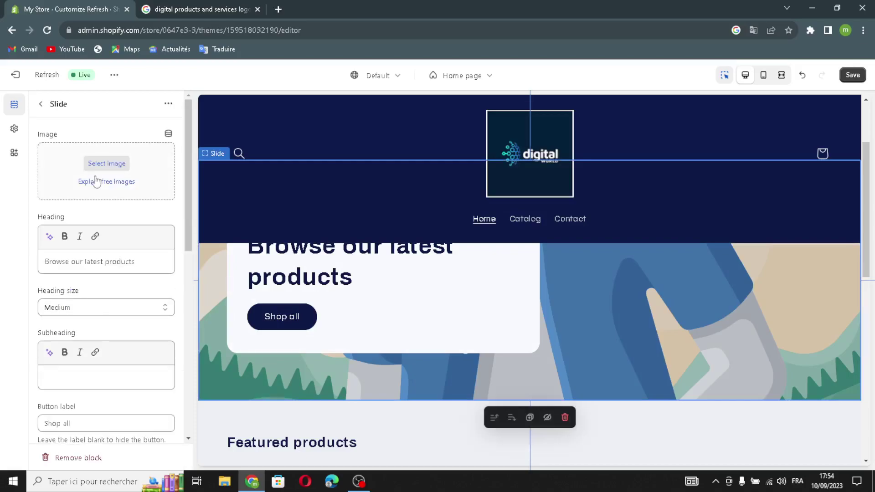
{"action": "left_click", "coordinate": [101, 167]}
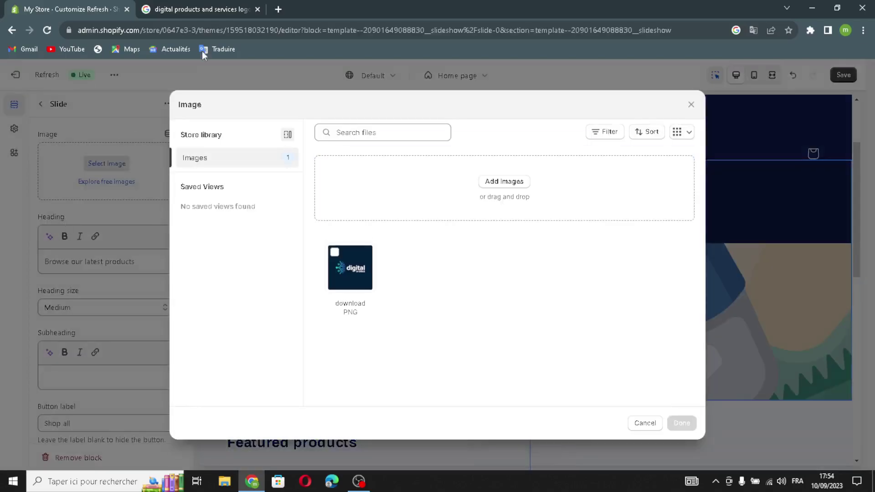
- Switch to the Google results in the other browser tab and search Google Images for "digital products and services"
{"action": "left_click", "coordinate": [201, 9]}
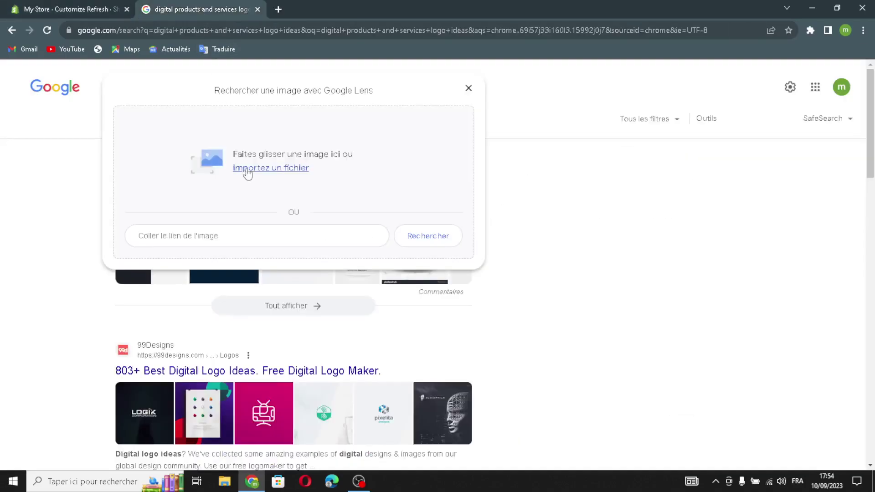
{"action": "left_click", "coordinate": [468, 88]}
{"action": "left_click_drag", "start_coordinate": [275, 87], "coordinate": [227, 87]}
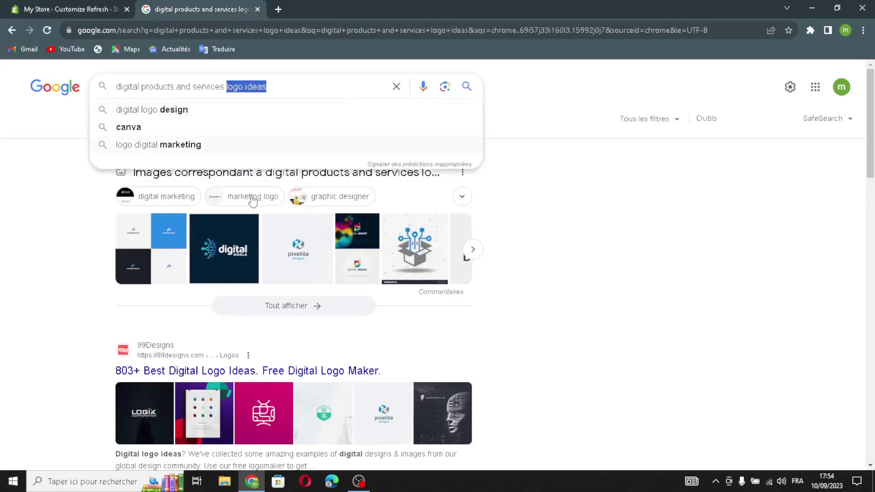
{"action": "key", "text": "BackSpace"}
{"action": "key", "text": "Return"}
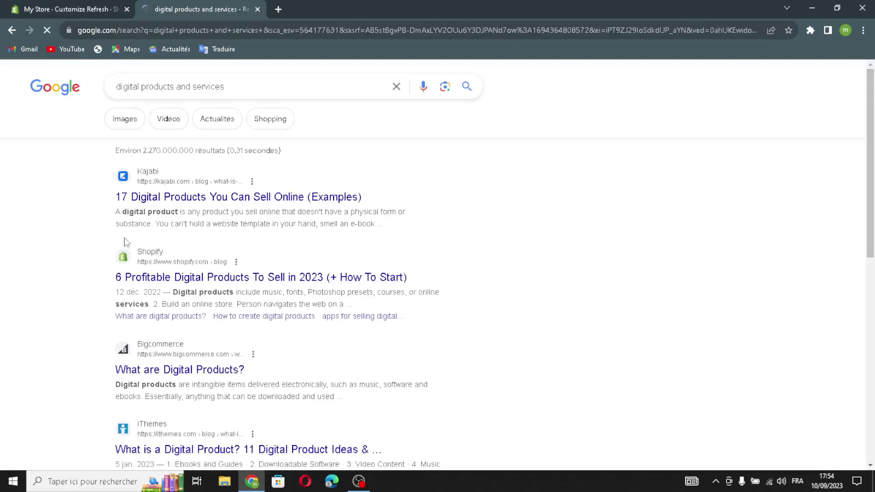
{"action": "left_click", "coordinate": [125, 120]}
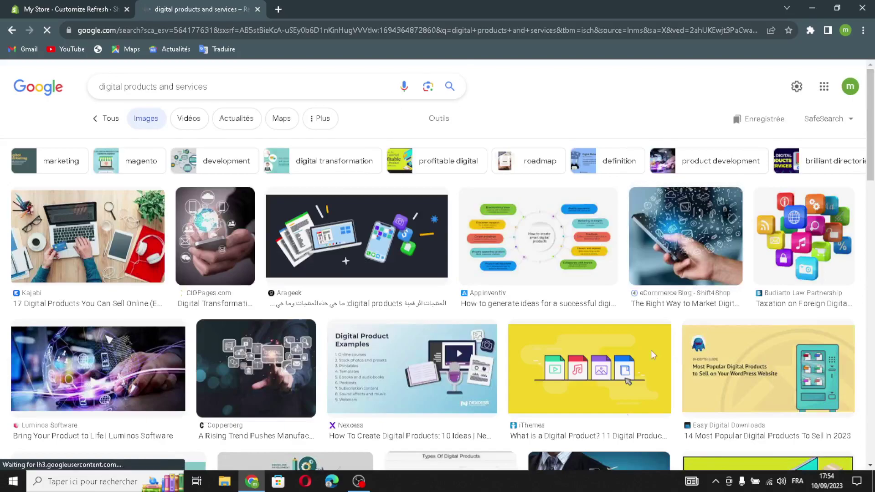
- Add the purple Luminos Software image of a hand with digital icons to the store library and apply it as the slide image
{"action": "scroll", "coordinate": [653, 354], "scroll_direction": "down", "scroll_amount": 2}
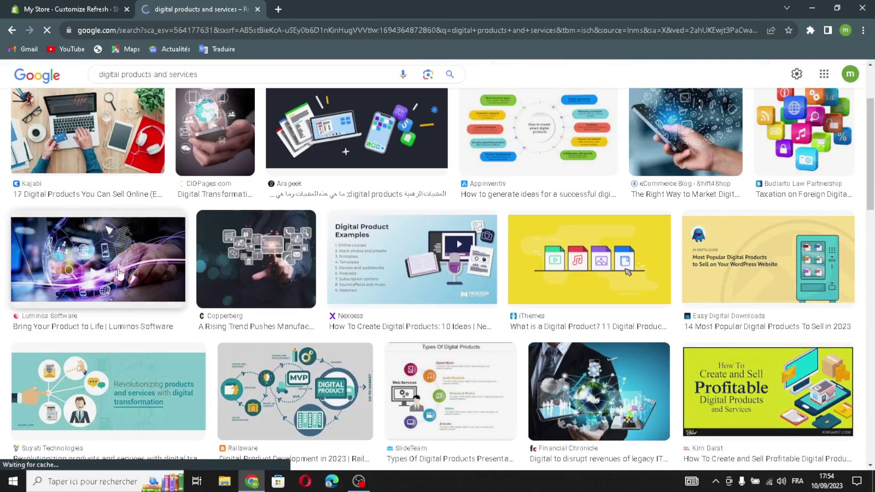
{"action": "left_click", "coordinate": [117, 268]}
{"action": "left_click_drag", "start_coordinate": [661, 228], "coordinate": [412, 238]}
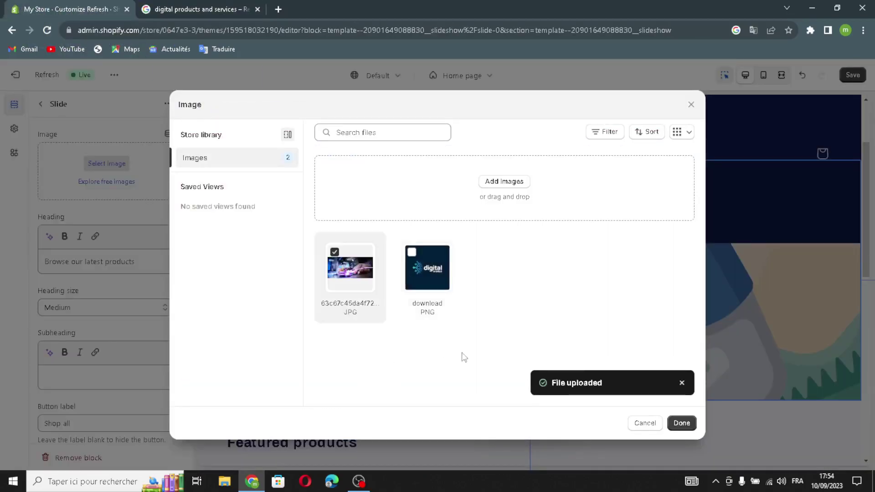
{"action": "left_click", "coordinate": [676, 423]}
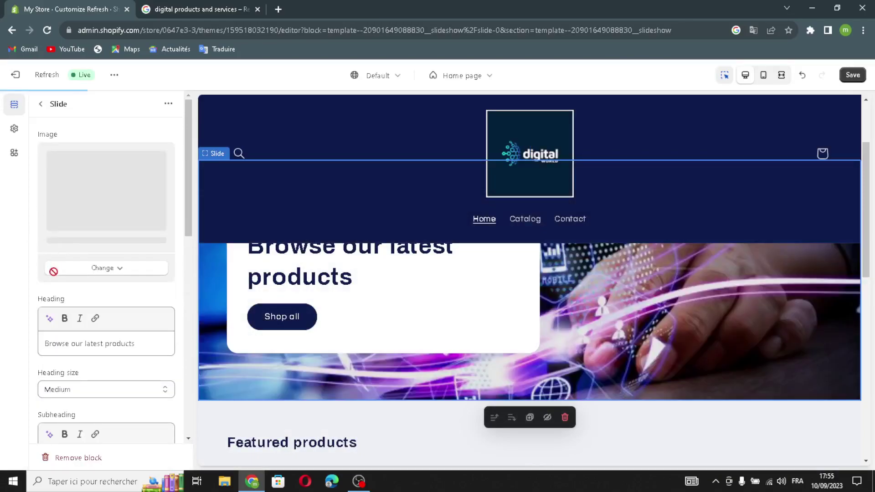
- Try to generate a slide heading about "digital products" in the Expert tone
{"action": "left_click", "coordinate": [51, 328]}
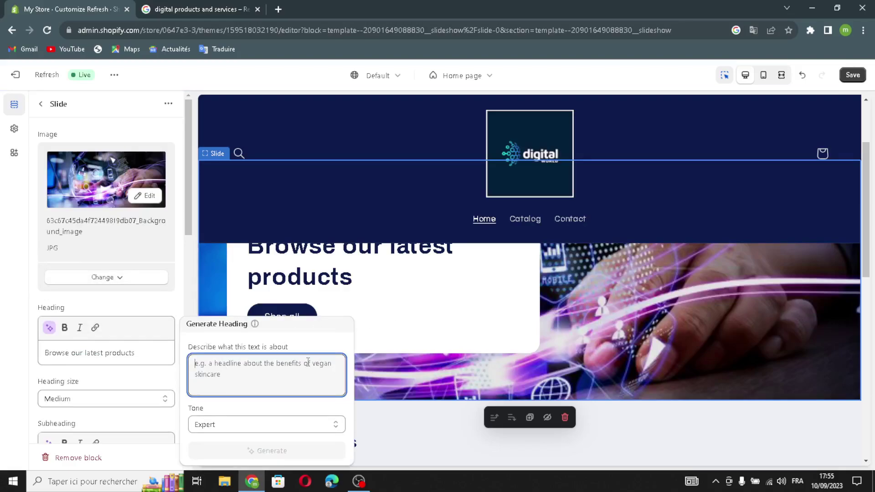
{"action": "type", "text": "digit"}
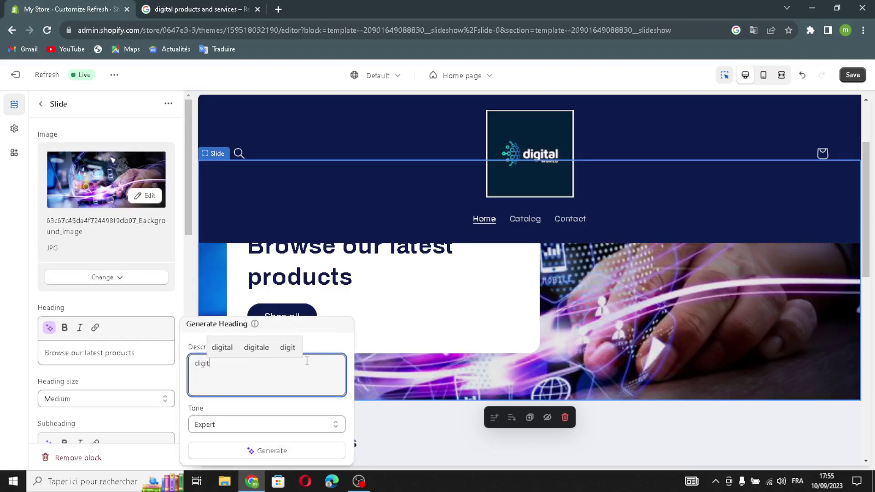
{"action": "type", "text": "al pro"}
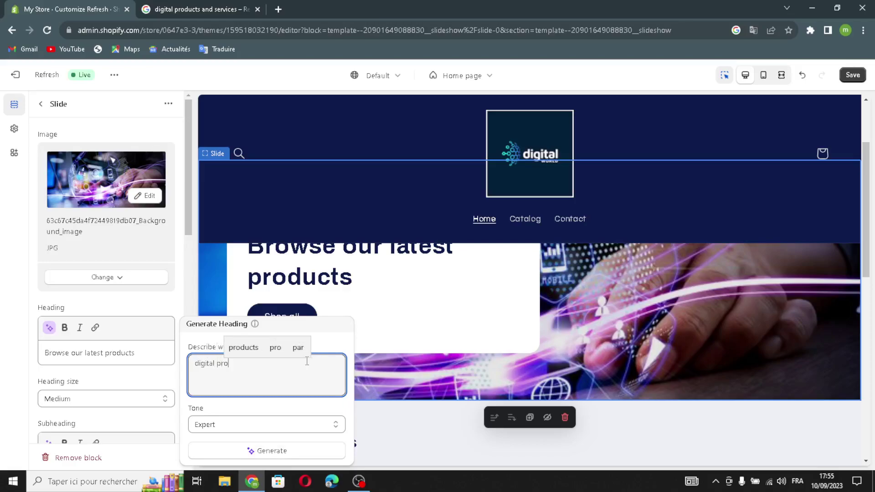
{"action": "type", "text": "ducts"}
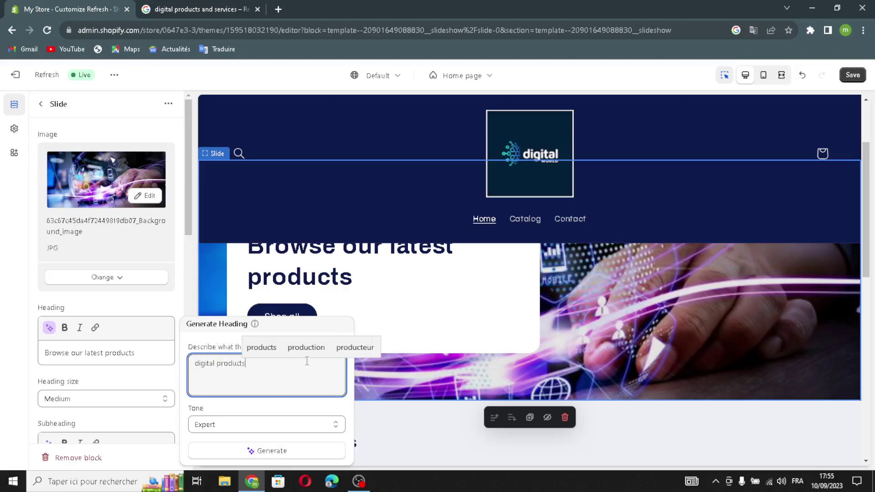
{"action": "left_click", "coordinate": [235, 452]}
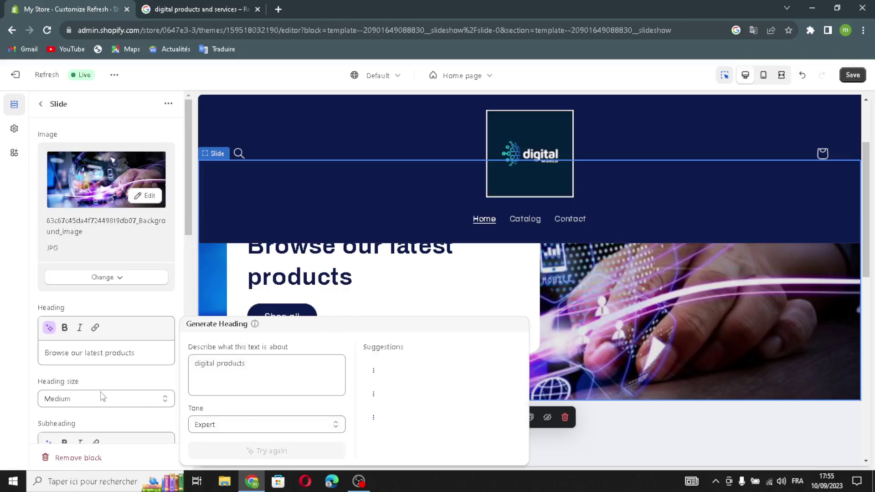
{"action": "left_click", "coordinate": [81, 406]}
- Set the slide's heading size to Small and turn on the outline button style
{"action": "left_click", "coordinate": [77, 402]}
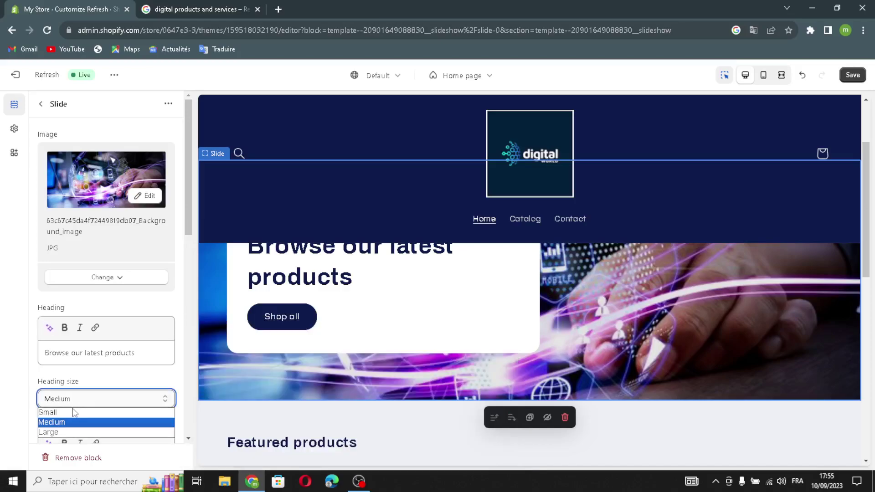
{"action": "left_click", "coordinate": [75, 413]}
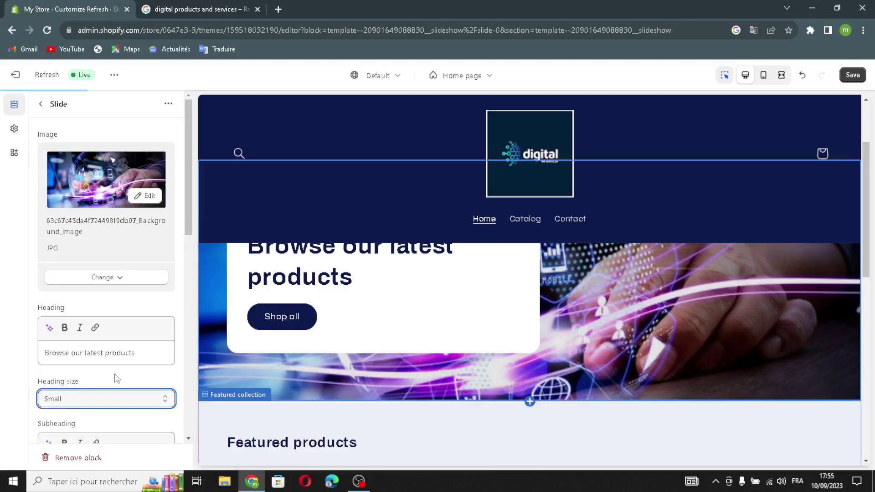
{"action": "scroll", "coordinate": [109, 379], "scroll_direction": "down", "scroll_amount": 2}
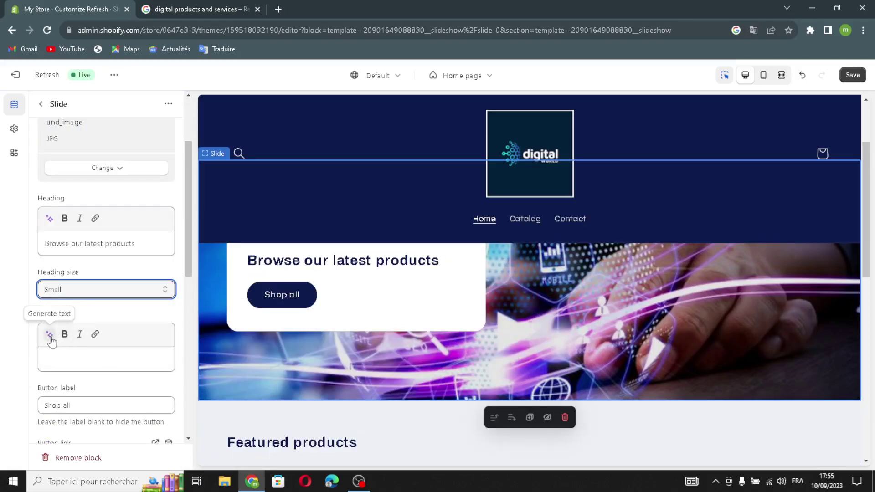
{"action": "scroll", "coordinate": [84, 378], "scroll_direction": "down", "scroll_amount": 1}
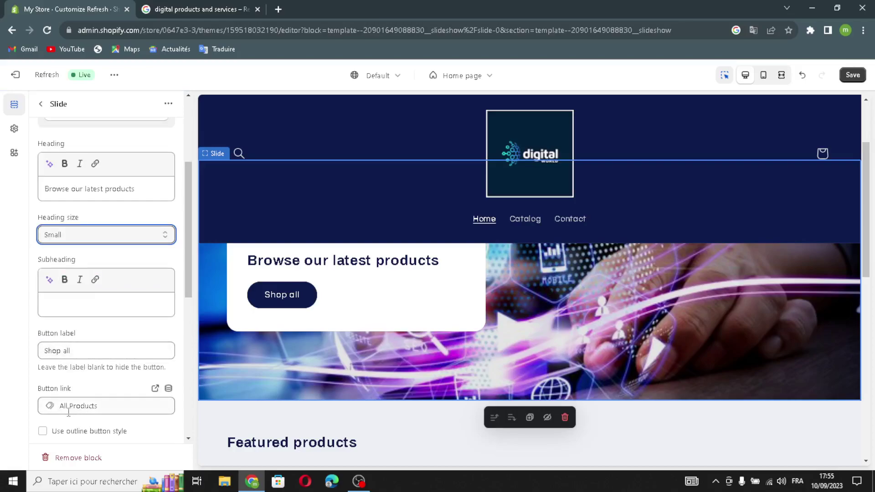
{"action": "scroll", "coordinate": [78, 424], "scroll_direction": "down", "scroll_amount": 1}
{"action": "left_click", "coordinate": [50, 381]}
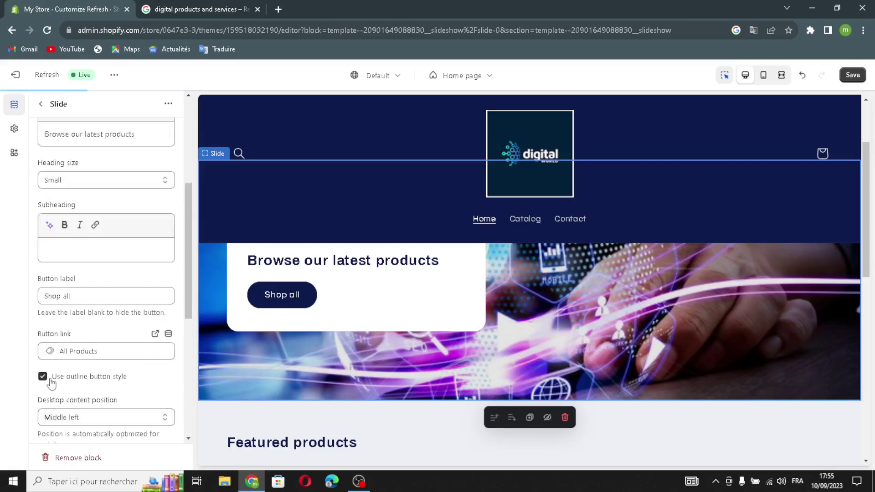
- Keep the slide's desktop content position at Middle left and change its color scheme to Scheme 3
{"action": "scroll", "coordinate": [52, 382], "scroll_direction": "down", "scroll_amount": 2}
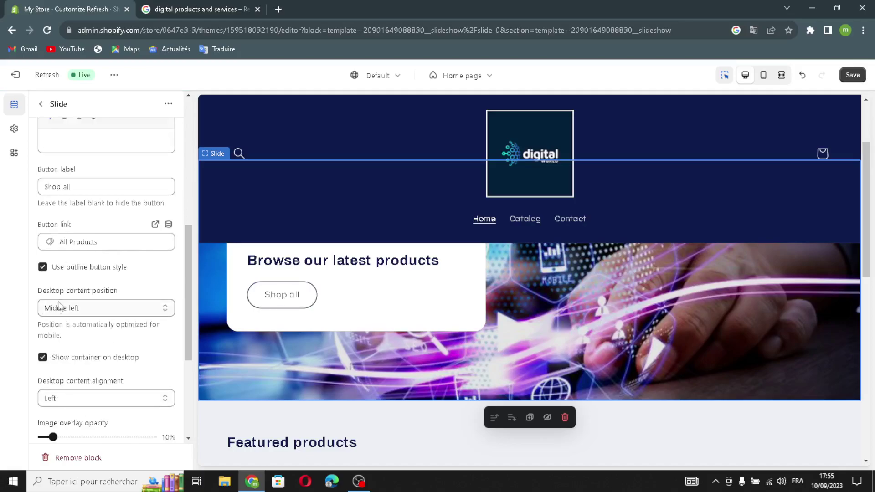
{"action": "left_click", "coordinate": [58, 312]}
{"action": "left_click", "coordinate": [64, 352]}
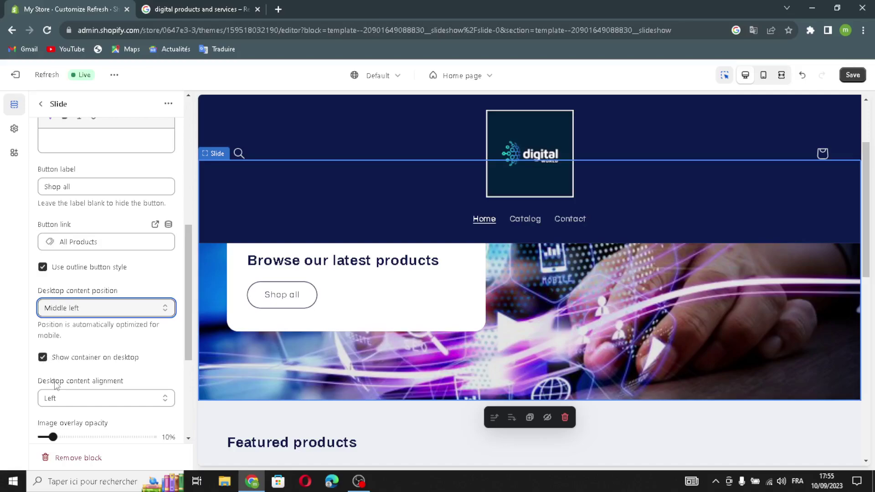
{"action": "scroll", "coordinate": [73, 380], "scroll_direction": "down", "scroll_amount": 4}
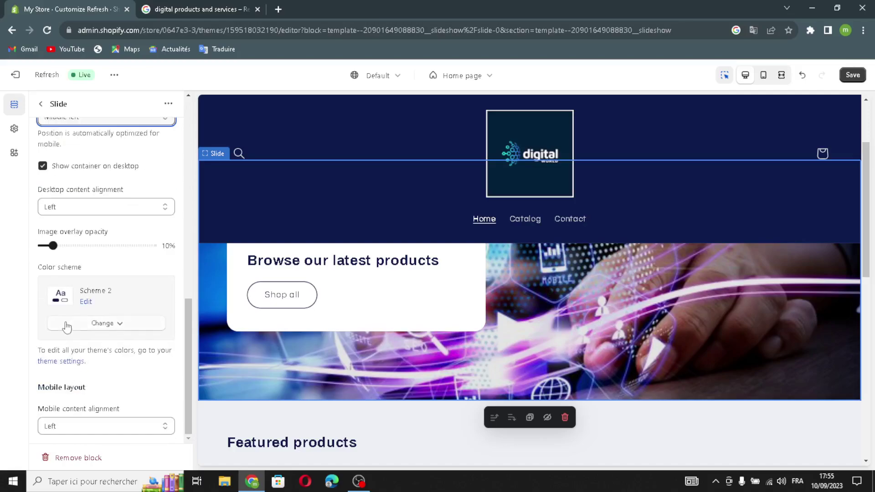
{"action": "left_click", "coordinate": [71, 330]}
{"action": "left_click", "coordinate": [86, 239]}
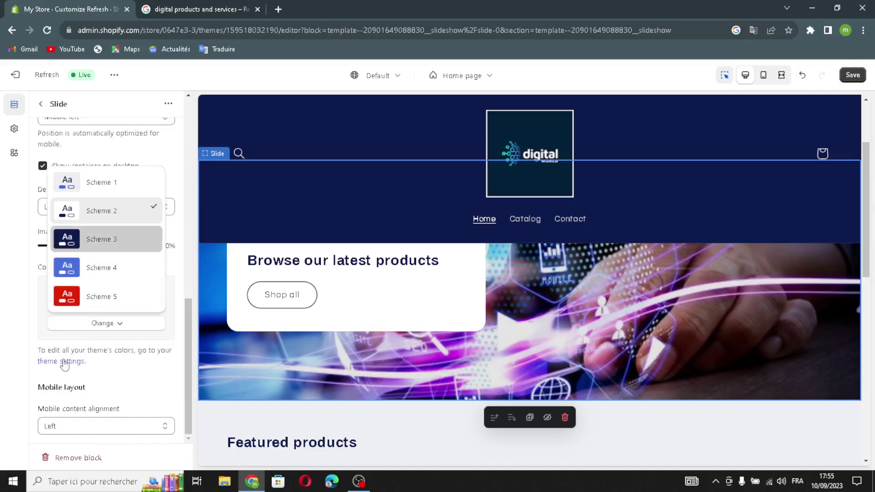
{"action": "scroll", "coordinate": [63, 376], "scroll_direction": "up", "scroll_amount": 2}
{"action": "scroll", "coordinate": [65, 377], "scroll_direction": "down", "scroll_amount": 2}
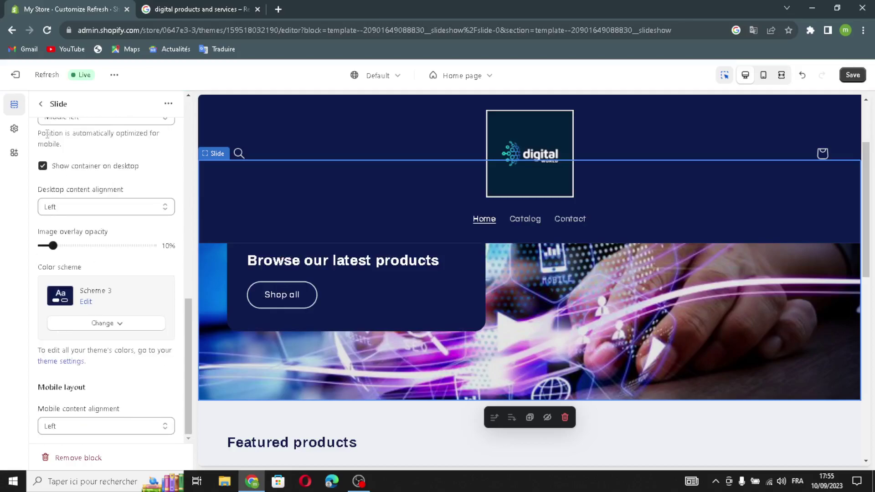
- Open the Featured collection section and try to generate its heading about "digital products" in the Expert tone
{"action": "left_click", "coordinate": [41, 105]}
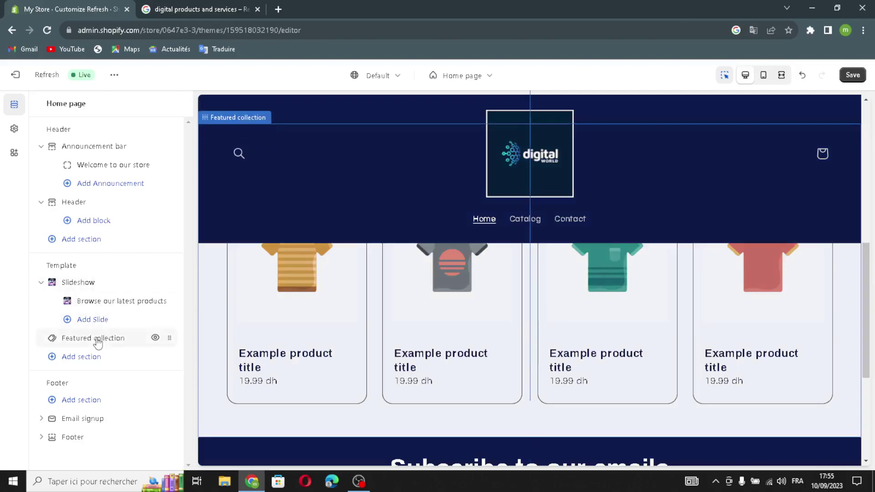
{"action": "left_click", "coordinate": [98, 339]}
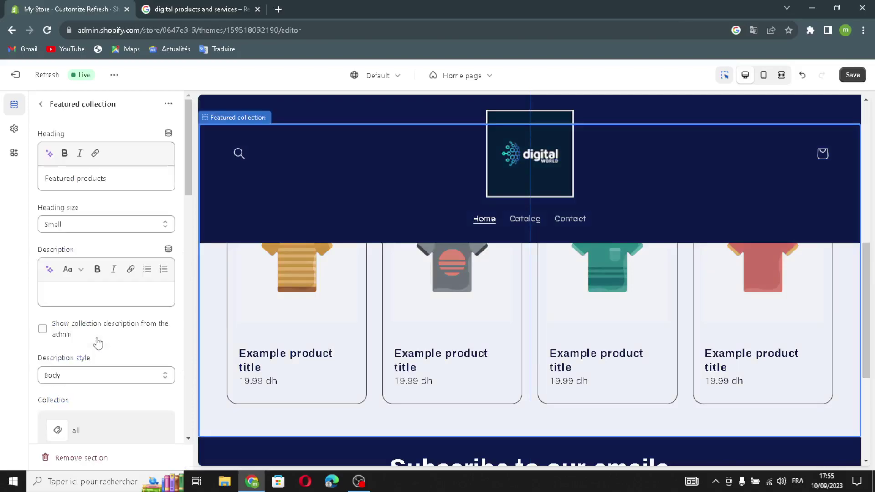
{"action": "left_click", "coordinate": [49, 155]}
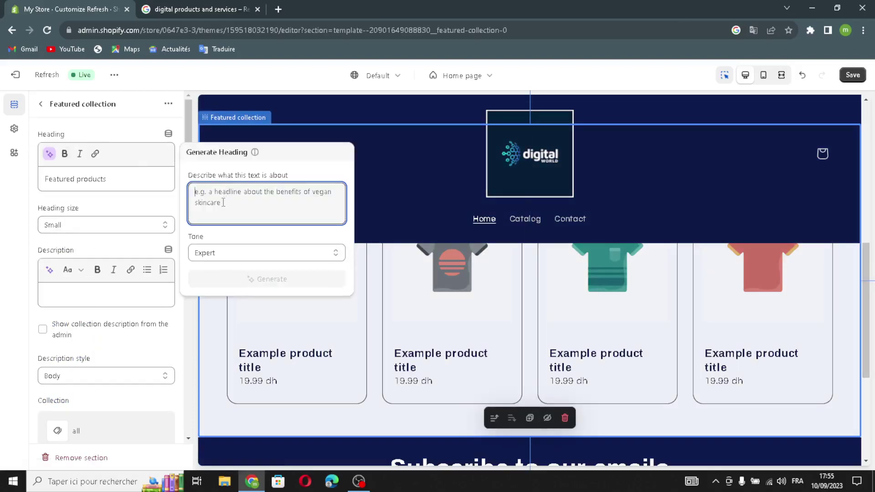
{"action": "type", "text": "digital products"}
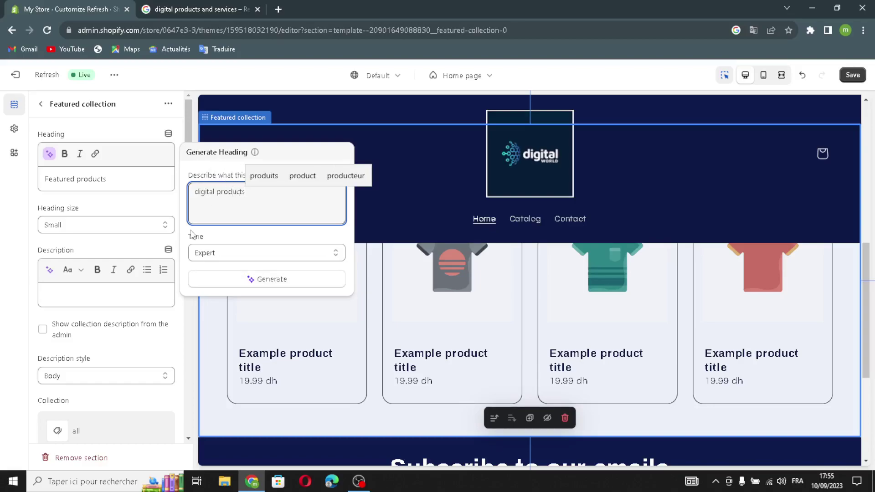
{"action": "left_click", "coordinate": [194, 279]}
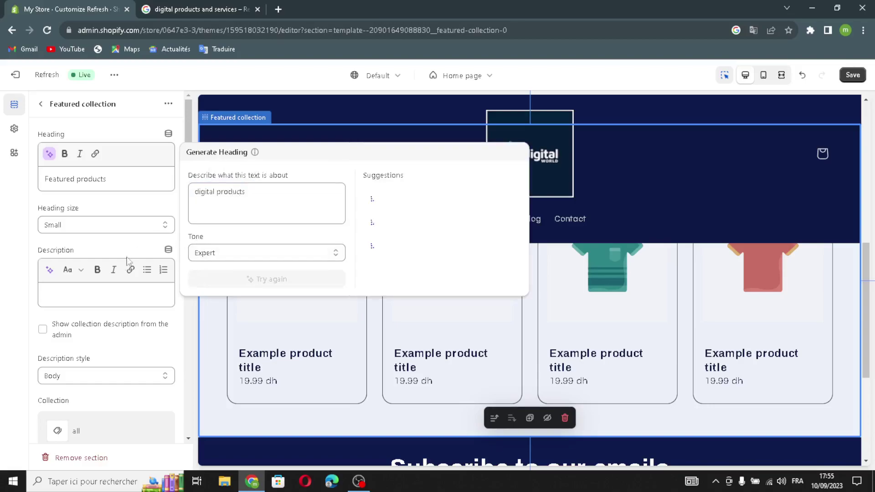
{"action": "left_click", "coordinate": [64, 154]}
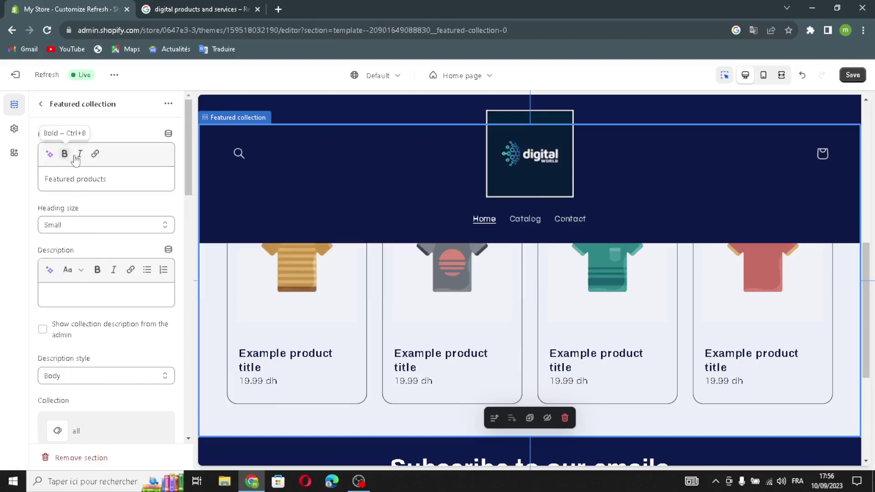
{"action": "left_click", "coordinate": [101, 183]}
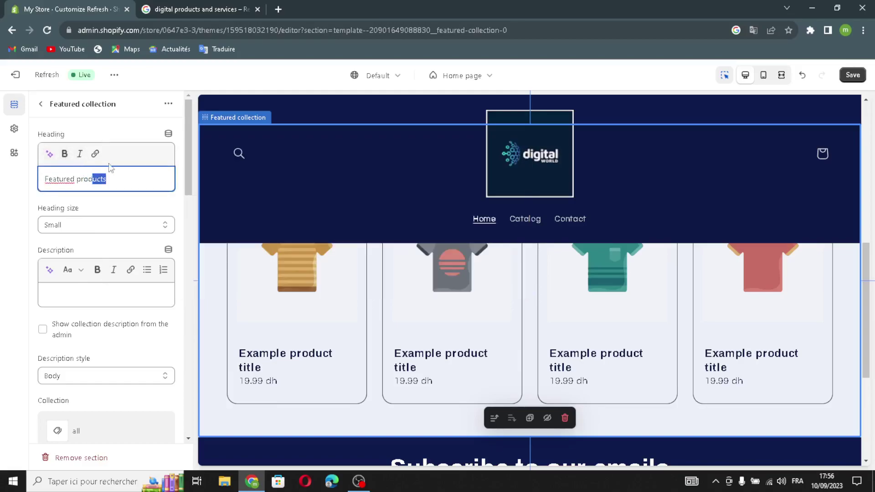
{"action": "left_click", "coordinate": [51, 155]}
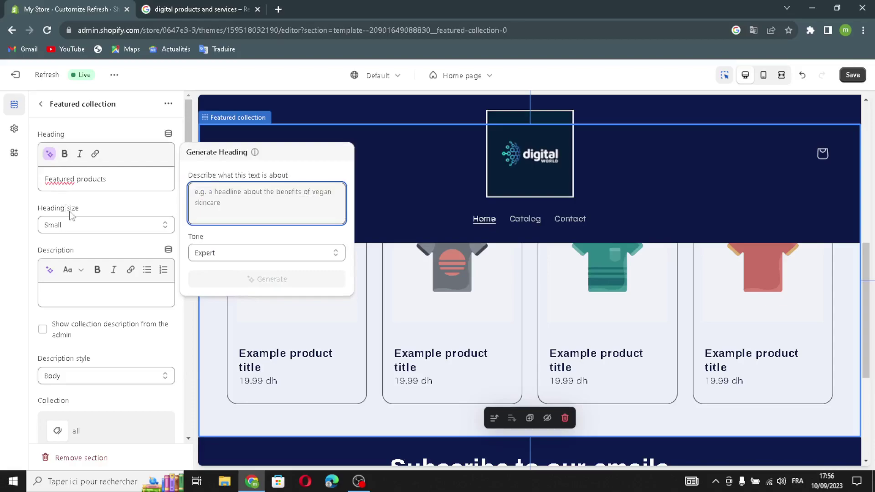
- Dismiss the heading generator and keep the featured collection's heading size at Small
{"action": "left_click", "coordinate": [76, 226]}
{"action": "left_click", "coordinate": [75, 228]}
{"action": "left_click", "coordinate": [65, 248]}
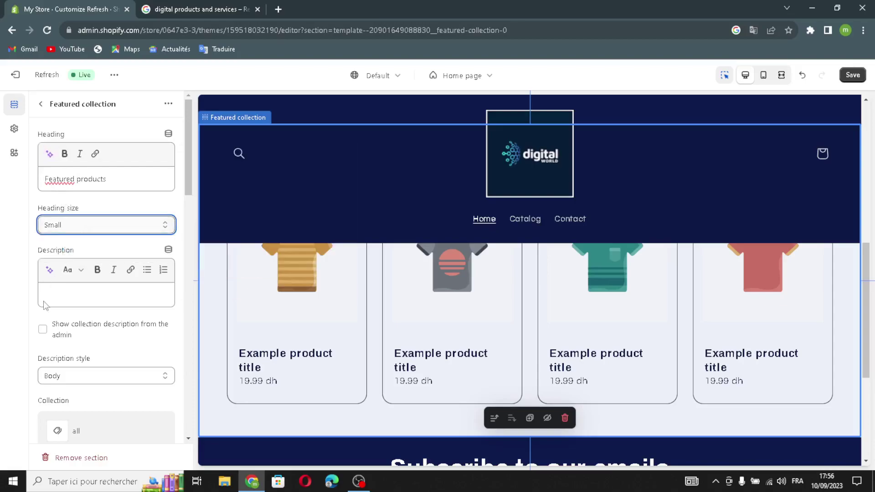
- Show the featured collection's description from the admin and set its description style to Subtitle
{"action": "left_click", "coordinate": [78, 302]}
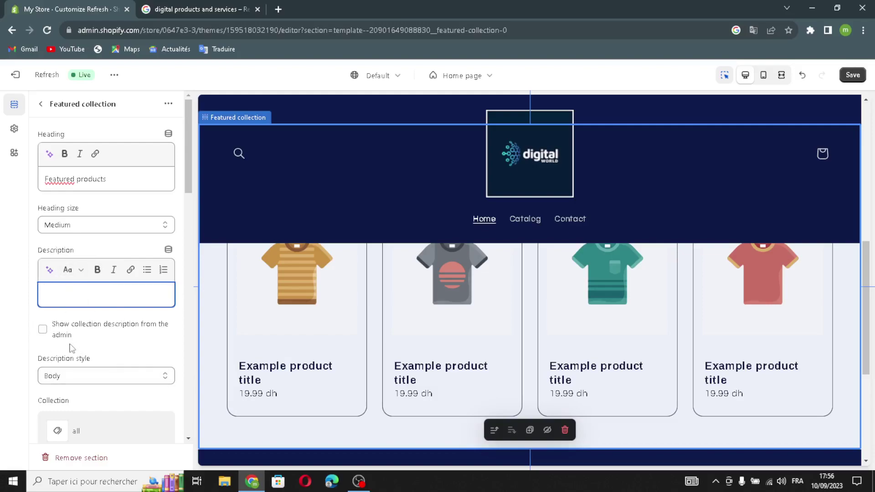
{"action": "left_click", "coordinate": [43, 332]}
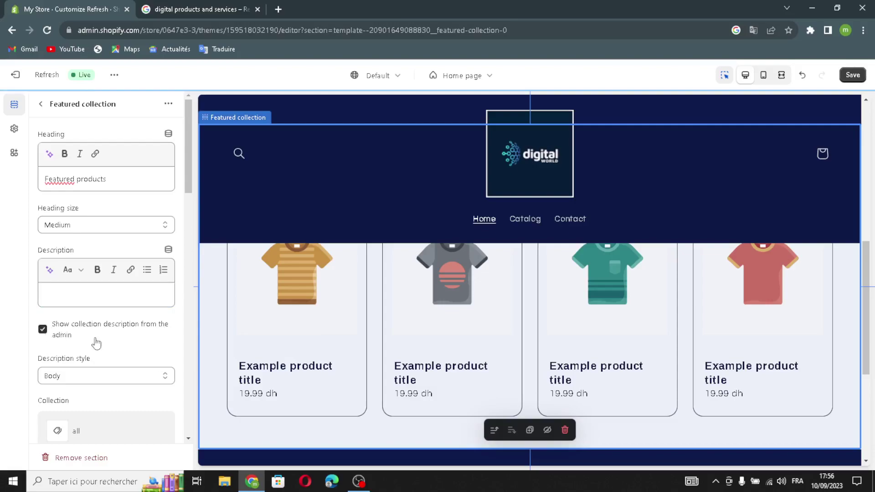
{"action": "left_click", "coordinate": [66, 378]}
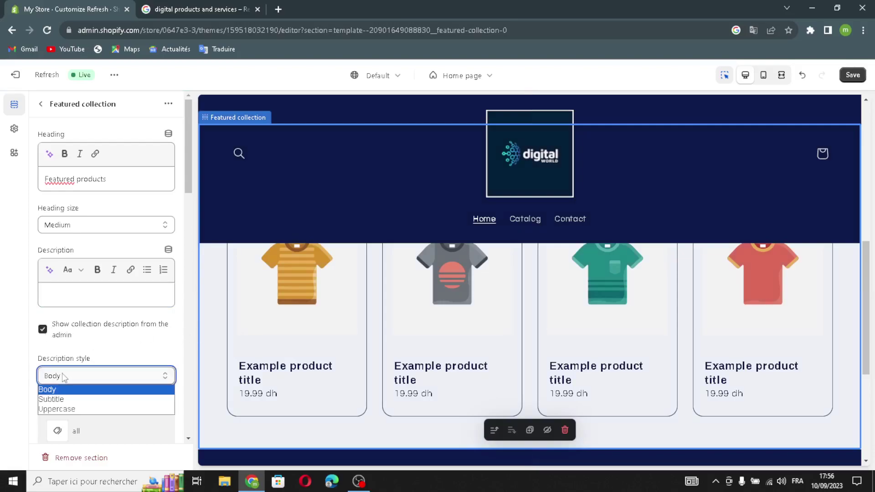
{"action": "left_click", "coordinate": [54, 400]}
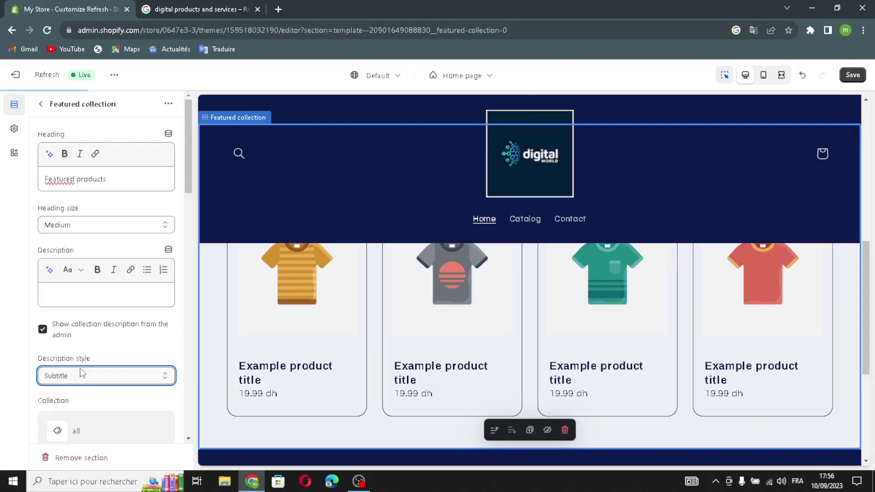
- Make the featured collection's products full width and enable its "View all" option and the carousel on desktop
{"action": "scroll", "coordinate": [55, 365], "scroll_direction": "down", "scroll_amount": 5}
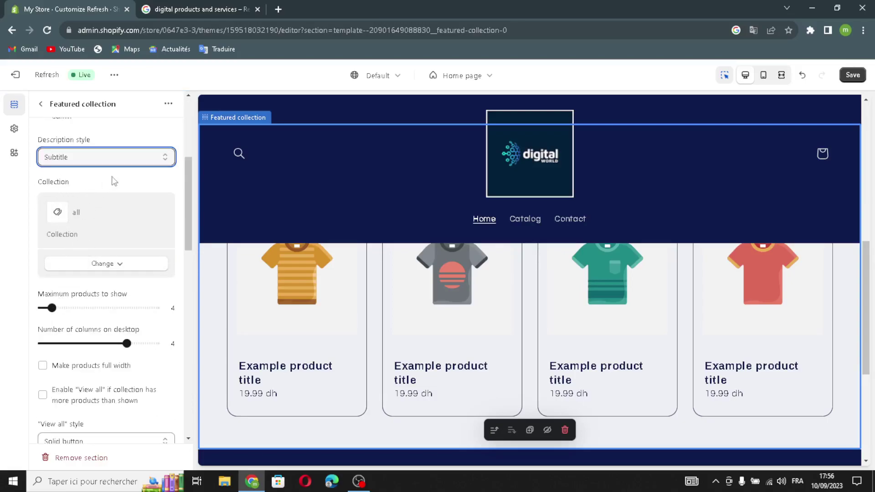
{"action": "left_click", "coordinate": [43, 366]}
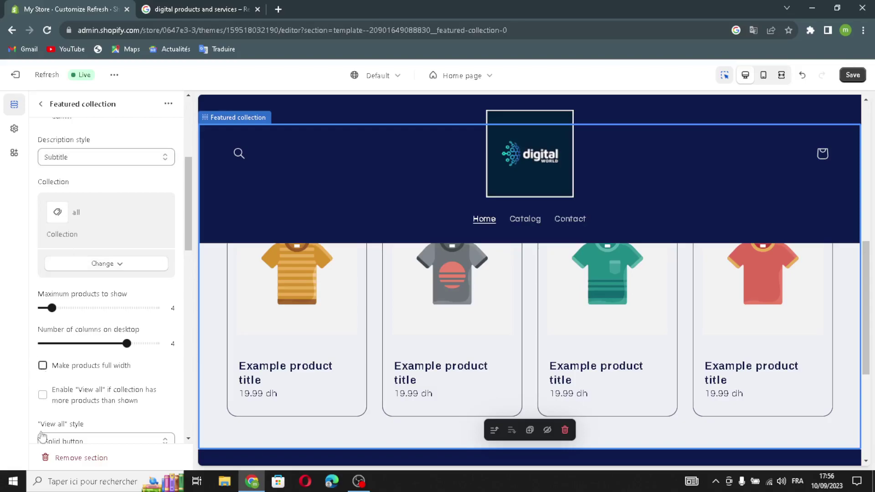
{"action": "left_click", "coordinate": [42, 396]}
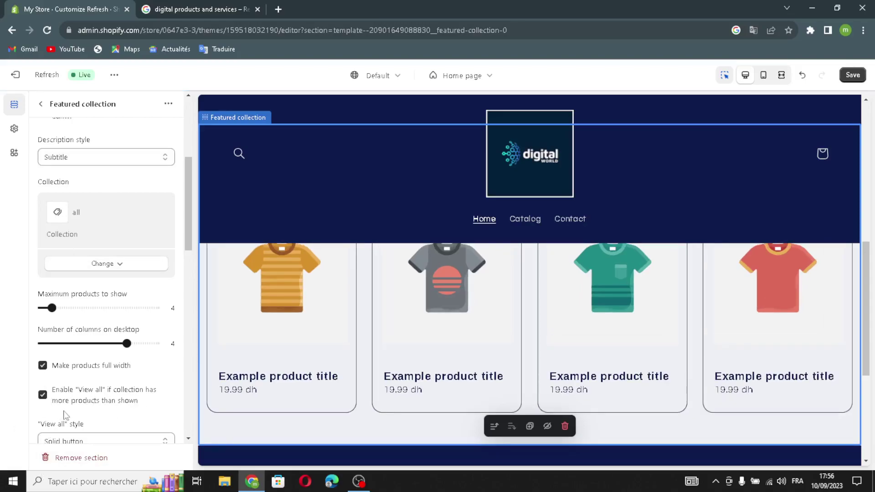
{"action": "scroll", "coordinate": [98, 385], "scroll_direction": "down", "scroll_amount": 4}
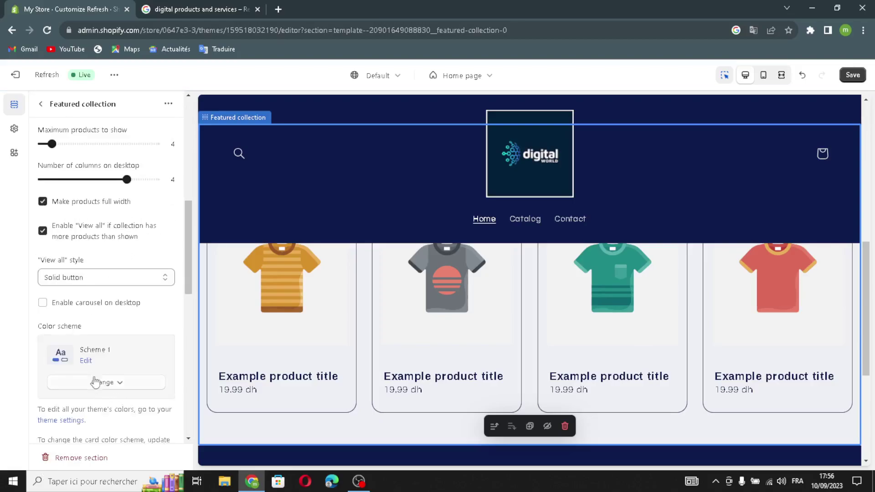
{"action": "left_click", "coordinate": [43, 304]}
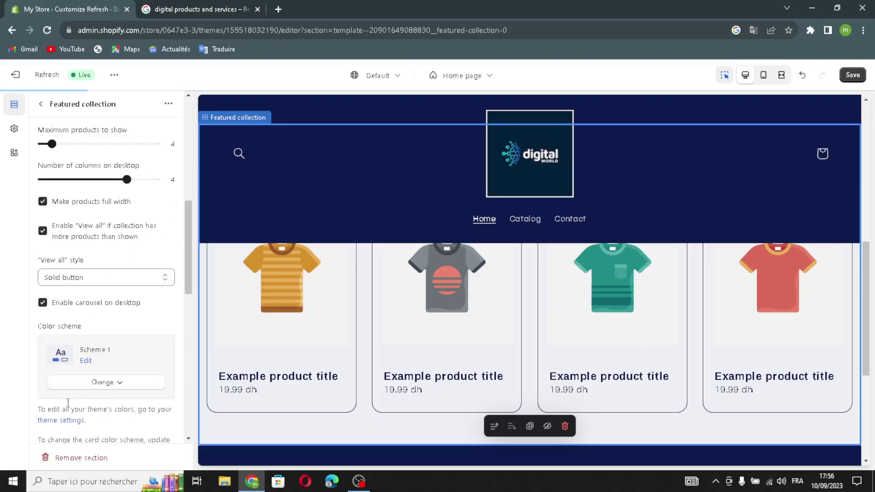
{"action": "scroll", "coordinate": [67, 403], "scroll_direction": "down", "scroll_amount": 8}
{"action": "scroll", "coordinate": [46, 160], "scroll_direction": "up", "scroll_amount": 13}
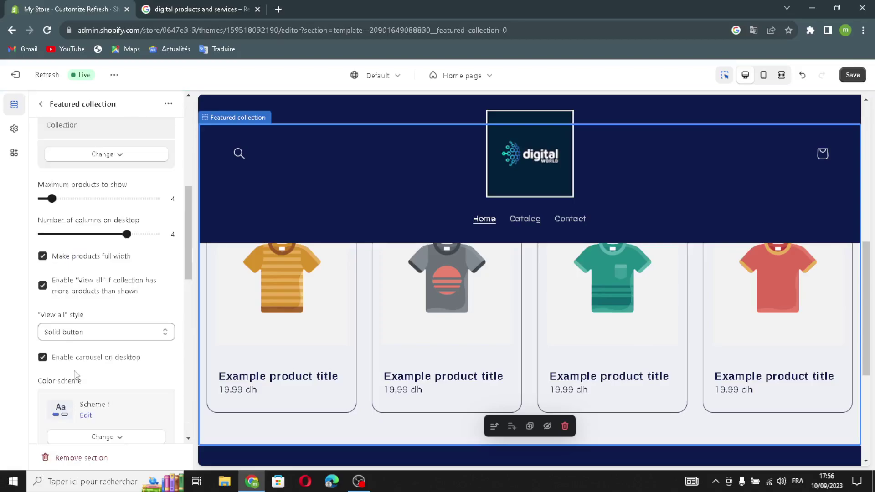
- Return to the home page outline and browse the sections that can be added to the template
{"action": "left_click", "coordinate": [41, 107]}
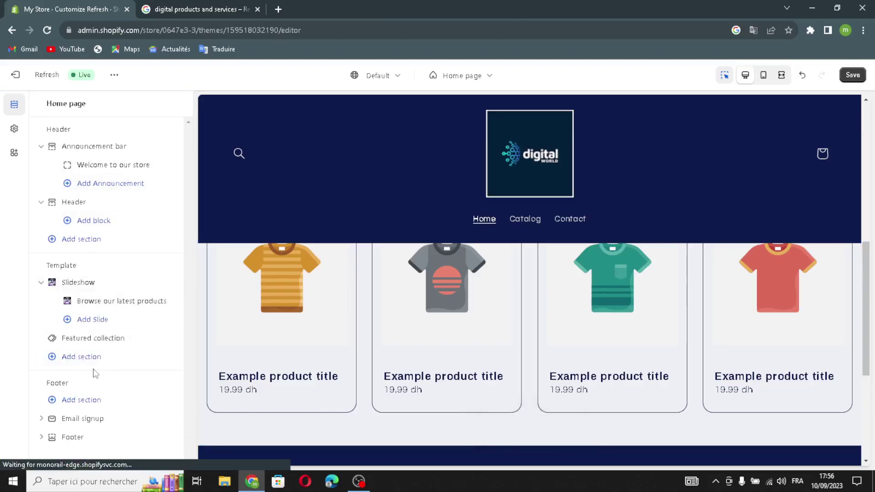
{"action": "left_click", "coordinate": [87, 361]}
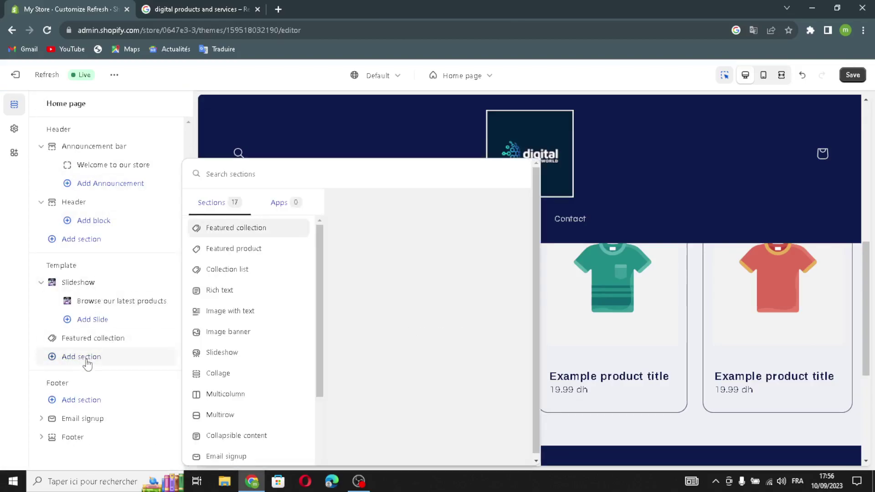
{"action": "scroll", "coordinate": [241, 387], "scroll_direction": "down", "scroll_amount": 1}
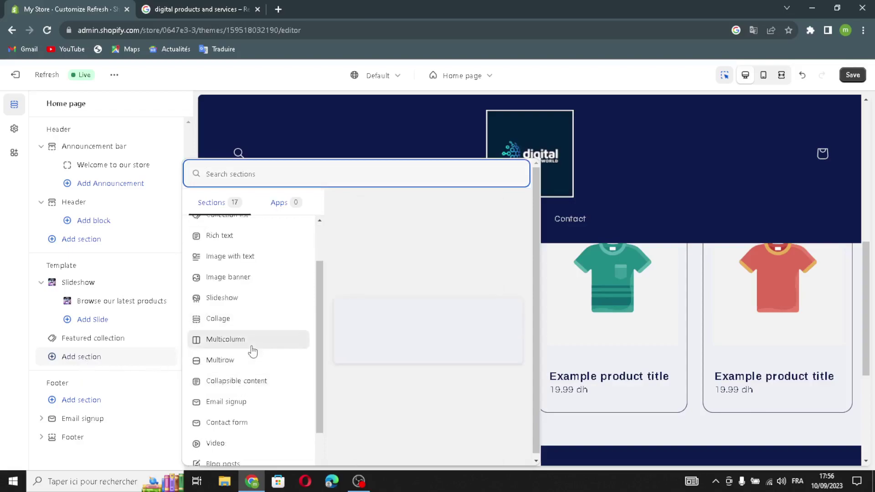
{"action": "scroll", "coordinate": [257, 342], "scroll_direction": "up", "scroll_amount": 1}
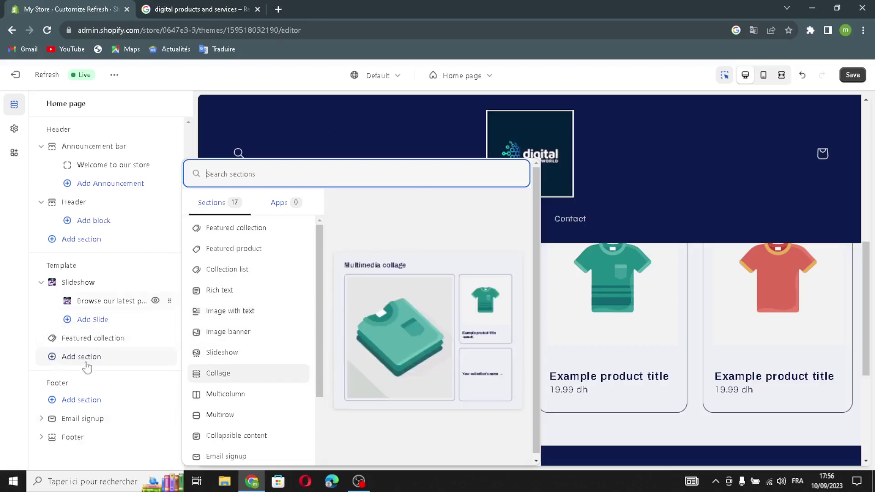
{"action": "left_click", "coordinate": [15, 380]}
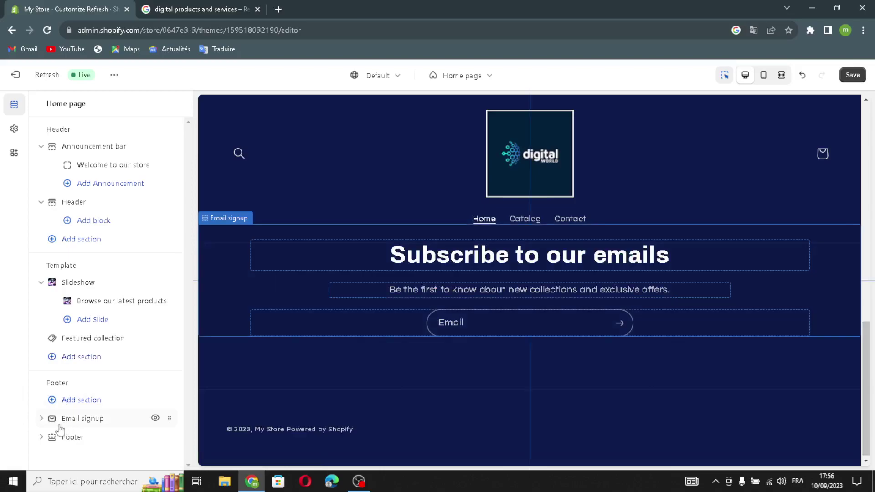
- Review the footer's Email signup section settings, including its color scheme, and the blocks it contains
{"action": "left_click", "coordinate": [82, 419]}
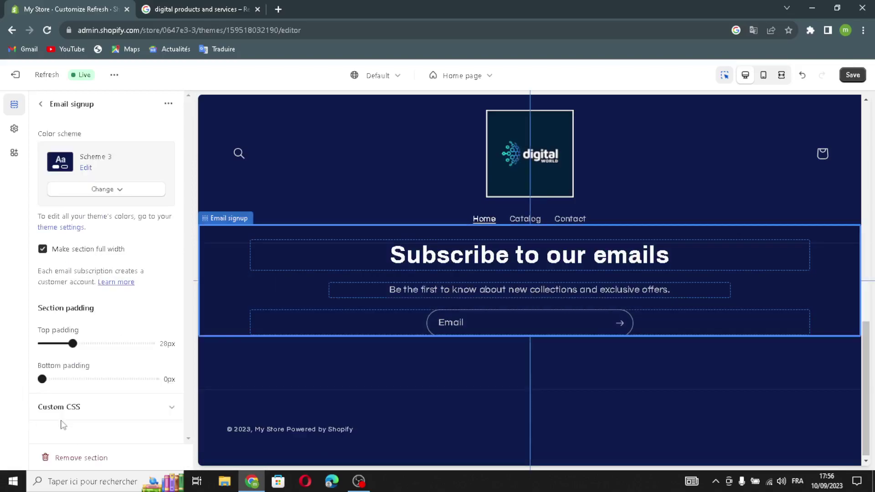
{"action": "left_click", "coordinate": [102, 190]}
{"action": "left_click", "coordinate": [100, 191]}
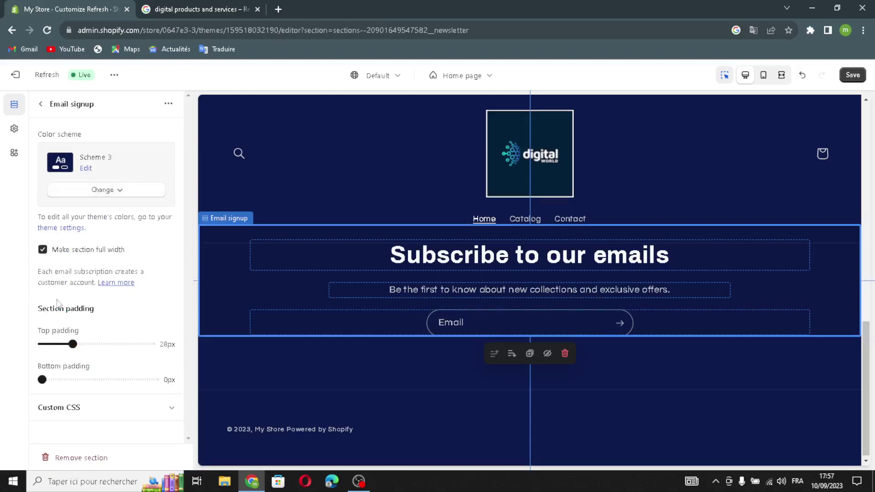
{"action": "left_click", "coordinate": [41, 104]}
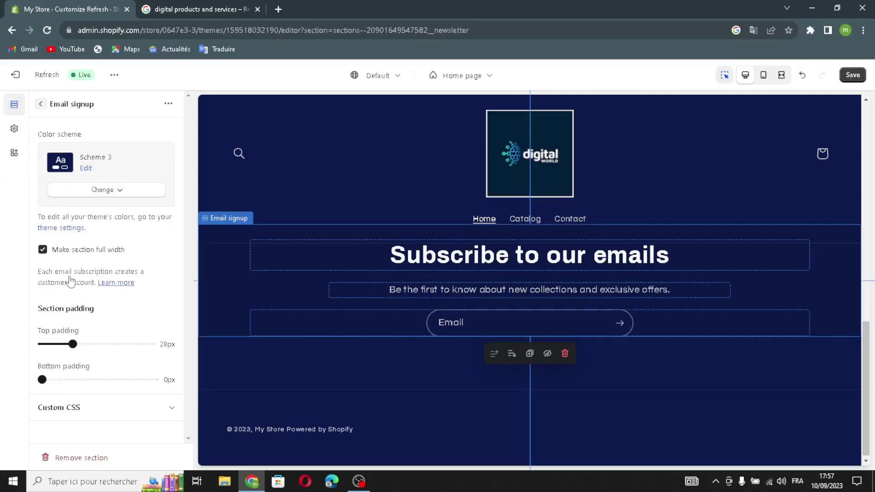
{"action": "scroll", "coordinate": [112, 415], "scroll_direction": "down", "scroll_amount": 2}
{"action": "scroll", "coordinate": [111, 414], "scroll_direction": "up", "scroll_amount": 2}
{"action": "scroll", "coordinate": [111, 414], "scroll_direction": "down", "scroll_amount": 2}
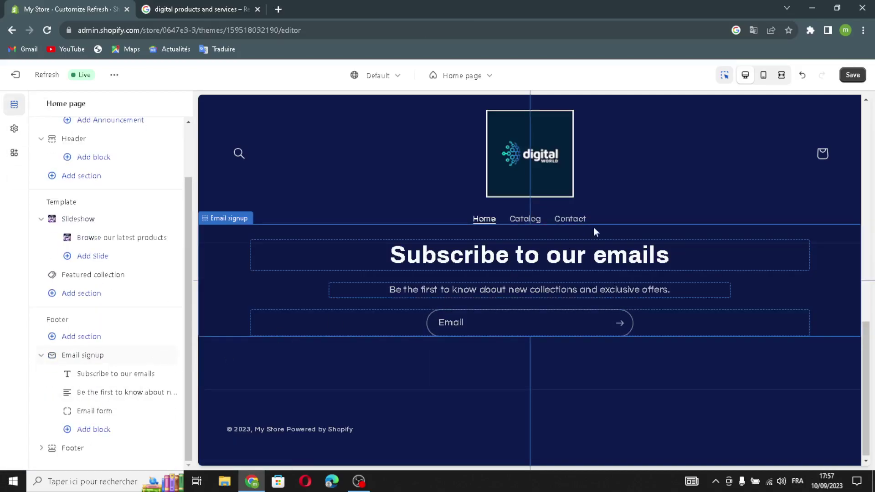
- Save the theme changes and exit the theme editor to the Shopify admin home page
{"action": "left_click", "coordinate": [861, 80]}
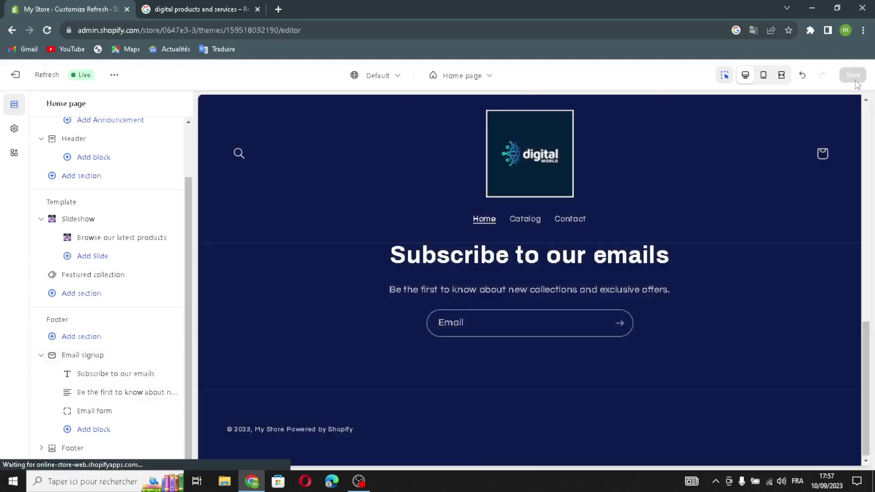
{"action": "left_click", "coordinate": [15, 74]}
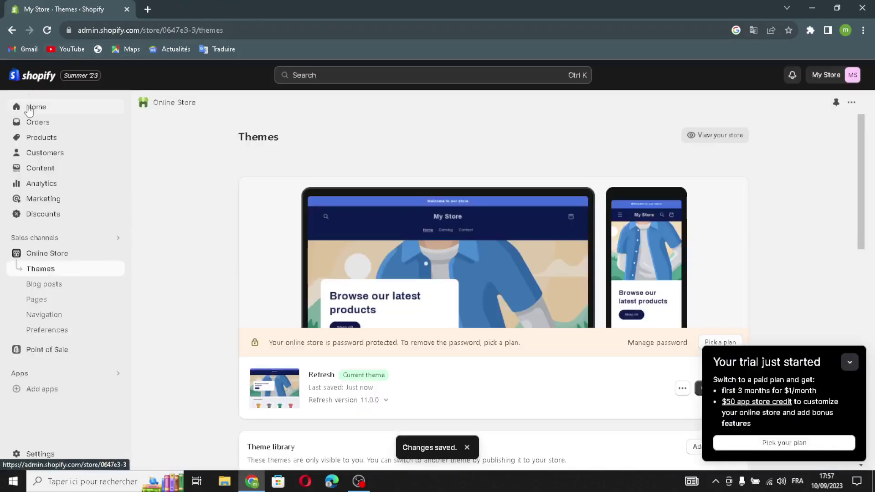
{"action": "left_click", "coordinate": [29, 108]}
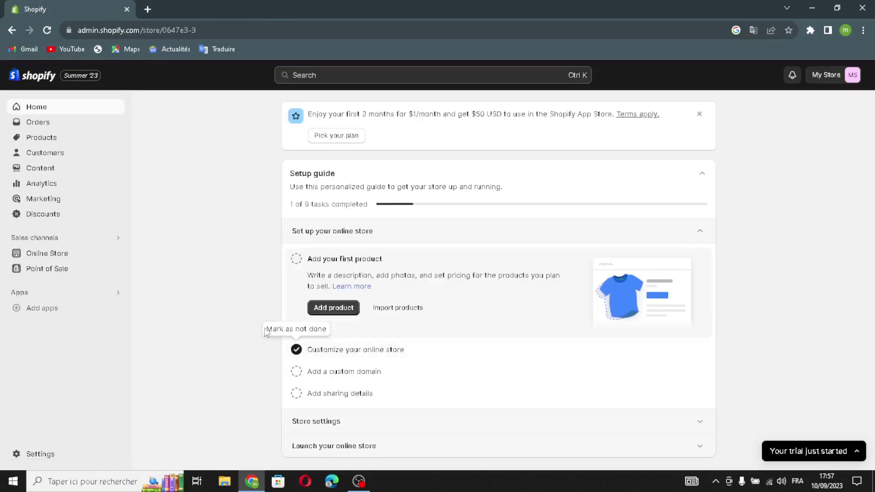
- Open the Name your store task from the setup guide's Store settings and set the store name to "Digify Store"
{"action": "left_click", "coordinate": [321, 419]}
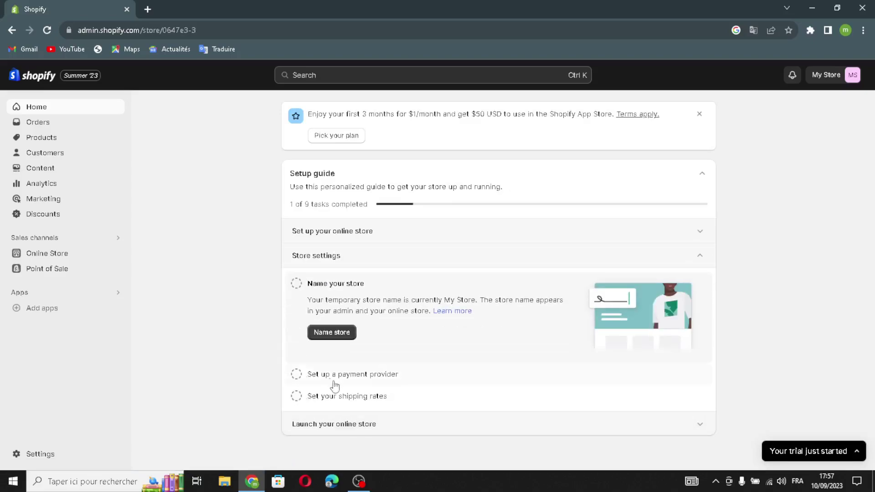
{"action": "left_click", "coordinate": [339, 338]}
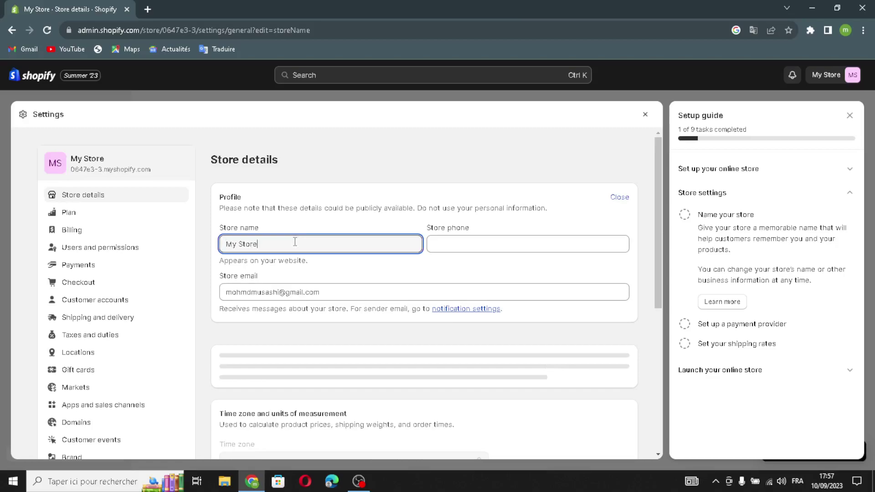
{"action": "key", "text": "ctrl+a"}
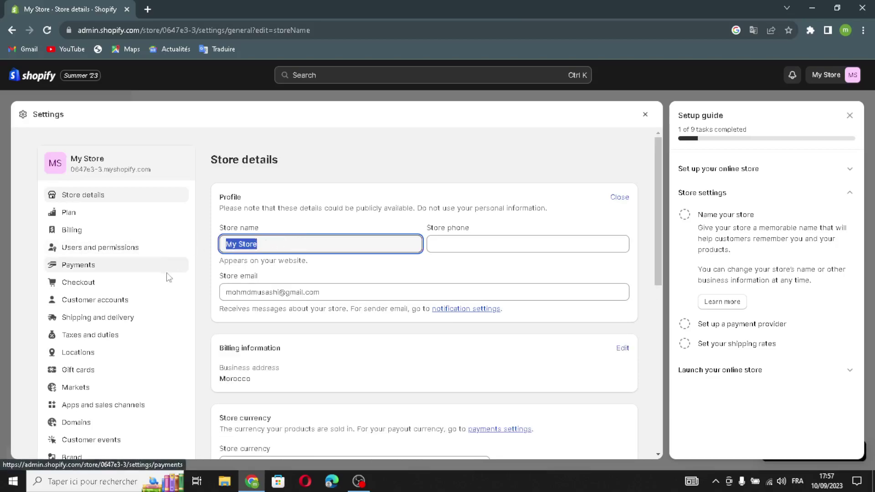
{"action": "type", "text": "Digify Store"}
- Check the store phone and email fields, then save the store details and close the setup guide
{"action": "left_click", "coordinate": [454, 243]}
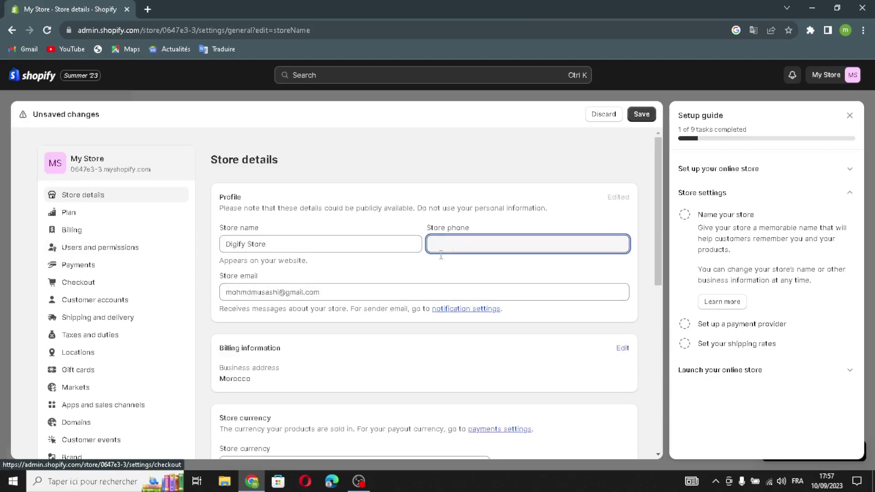
{"action": "left_click", "coordinate": [309, 287]}
{"action": "left_click", "coordinate": [319, 291]}
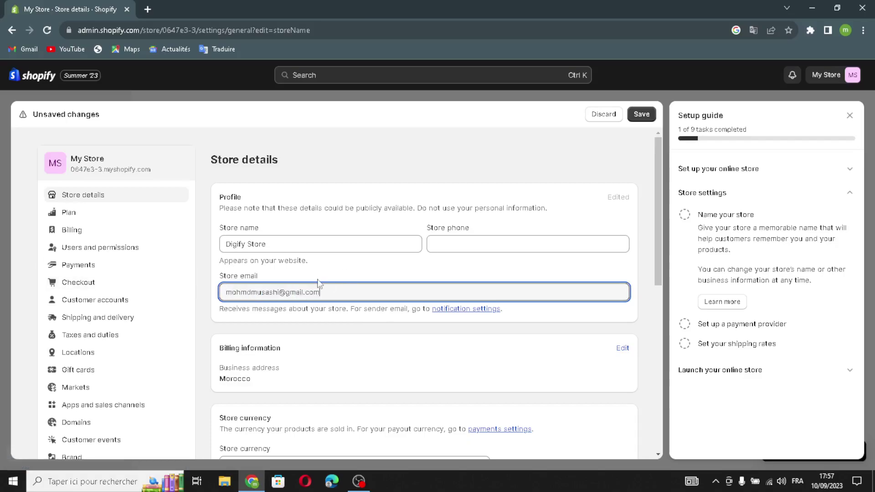
{"action": "left_click_drag", "start_coordinate": [313, 287], "coordinate": [208, 291]}
{"action": "key", "text": "Right"}
{"action": "left_click", "coordinate": [642, 114]}
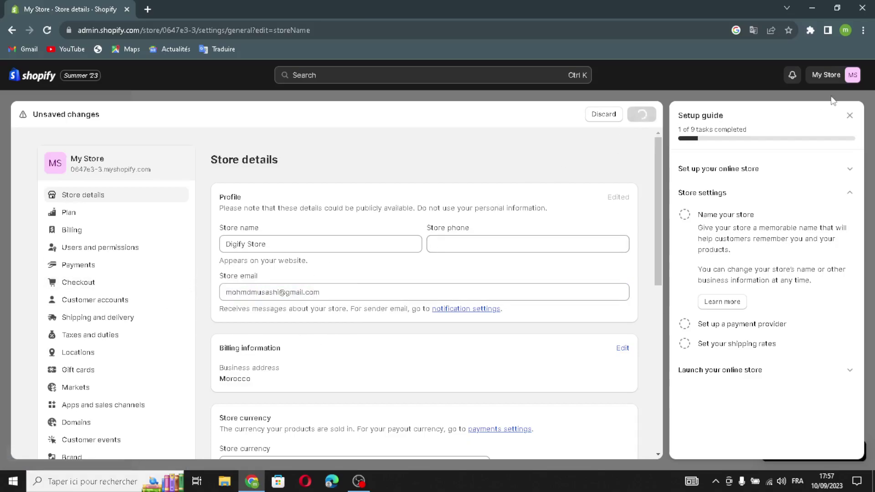
{"action": "left_click", "coordinate": [849, 115]}
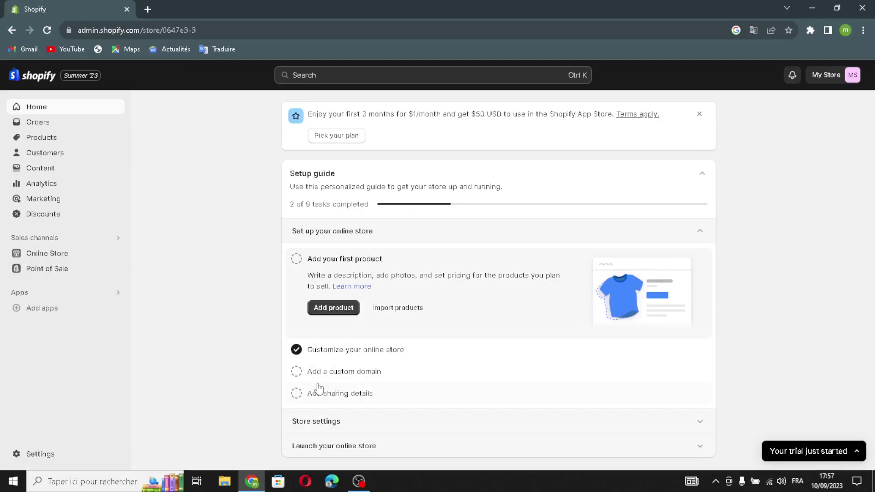
- Mark the custom domain and sharing details tasks as done, and expand the Launch your online store tasks
{"action": "left_click", "coordinate": [296, 372]}
{"action": "left_click", "coordinate": [297, 393]}
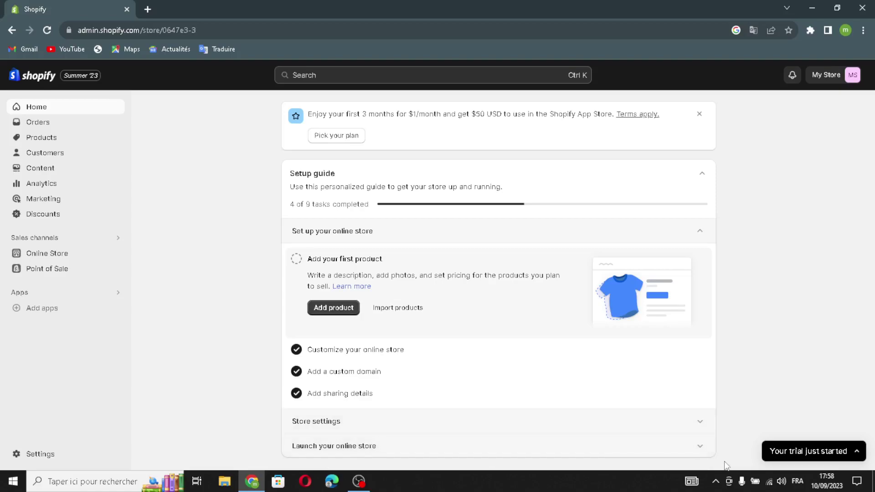
{"action": "left_click", "coordinate": [473, 446]}
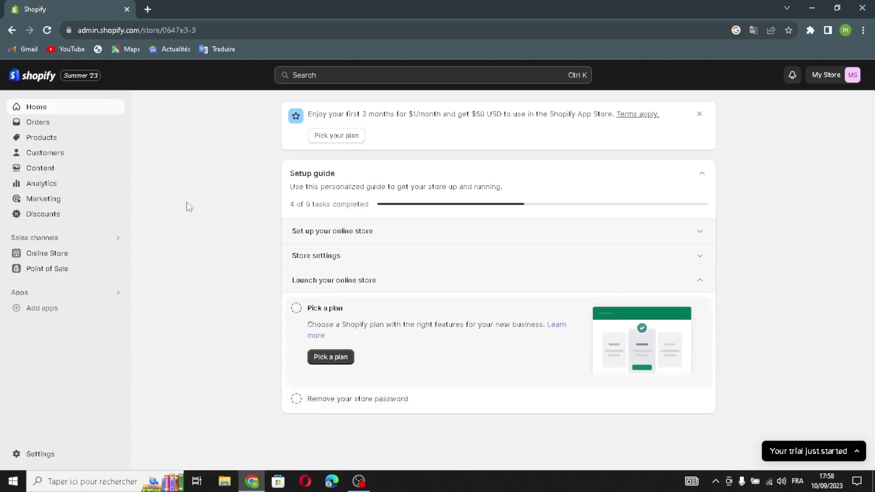